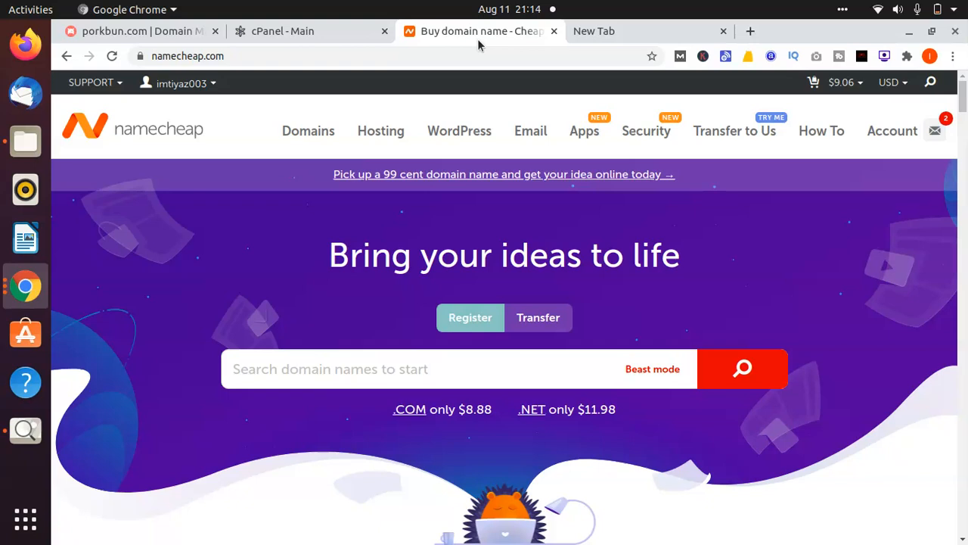
# From the cPanel main page, launch the Softaculous Apps Installer in the Software section
pyautogui.click(340, 27)
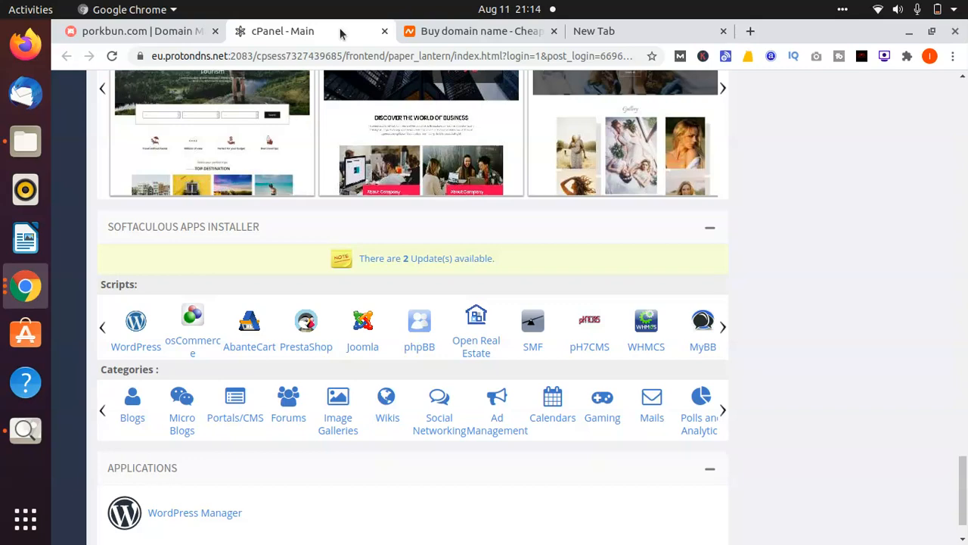
pyautogui.press('pageup')
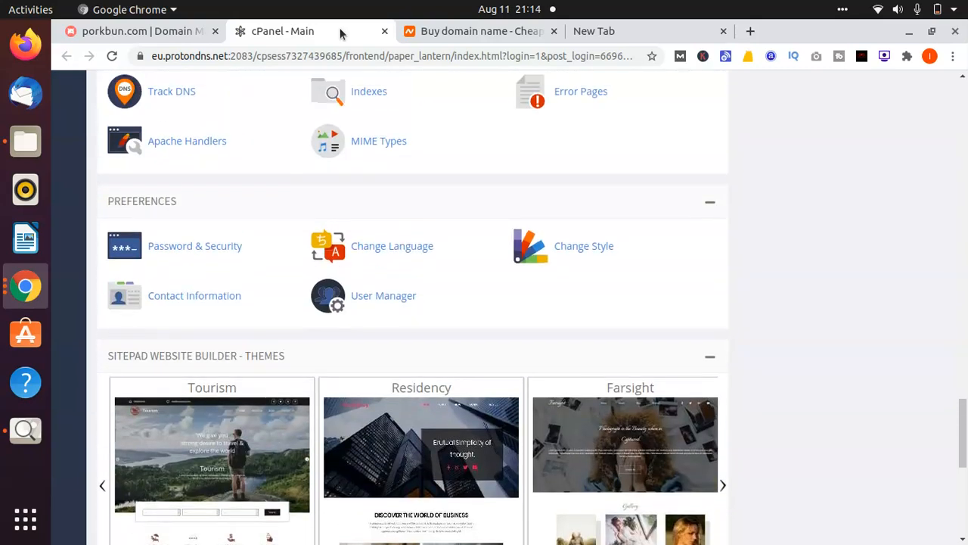
pyautogui.press('Up')
pyautogui.press('Up')
pyautogui.press('Up')
pyautogui.press('Up')
pyautogui.press('Up')
pyautogui.press('Up')
pyautogui.press('Up')
pyautogui.press('Up')
pyautogui.press('Down')
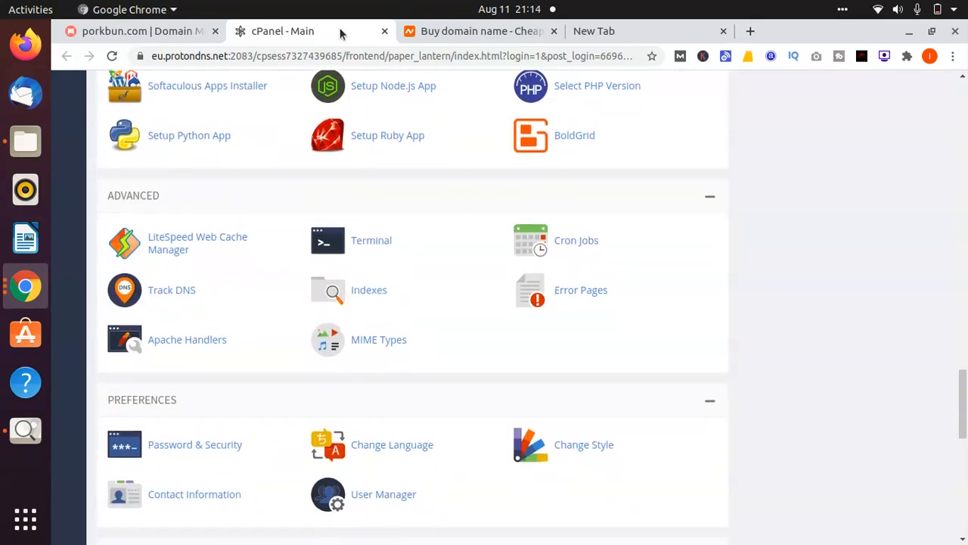
pyautogui.press('pagedown')
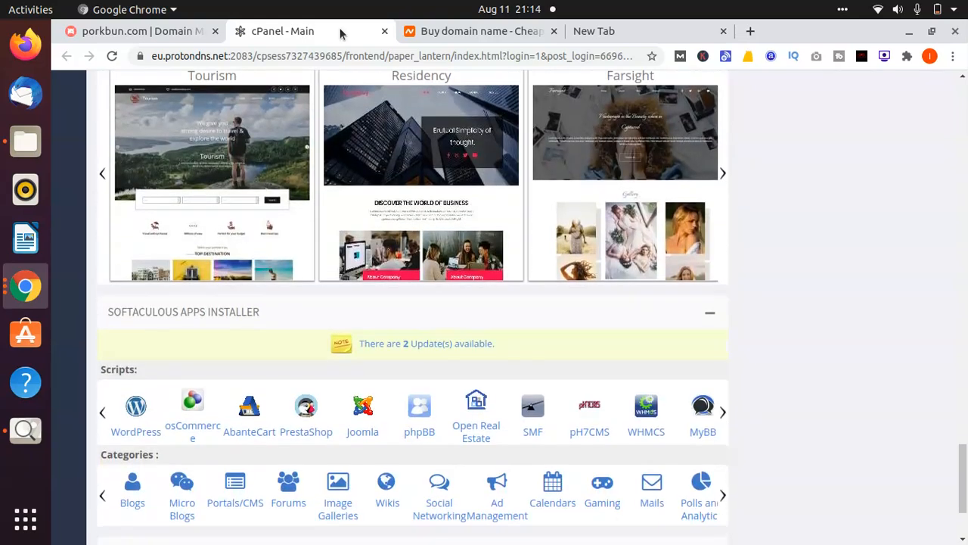
pyautogui.press('Up')
pyautogui.press('Up')
pyautogui.press('Up')
pyautogui.press('Up')
pyautogui.press('Up')
pyautogui.press('Up')
pyautogui.press('Up')
pyautogui.press('Up')
pyautogui.press('Up')
pyautogui.press('Up')
pyautogui.press('Up')
pyautogui.press('Up')
pyautogui.press('Up')
pyautogui.press('Up')
pyautogui.press('Up')
pyautogui.press('Up')
pyautogui.press('Up')
pyautogui.press('Up')
pyautogui.press('Up')
pyautogui.press('Up')
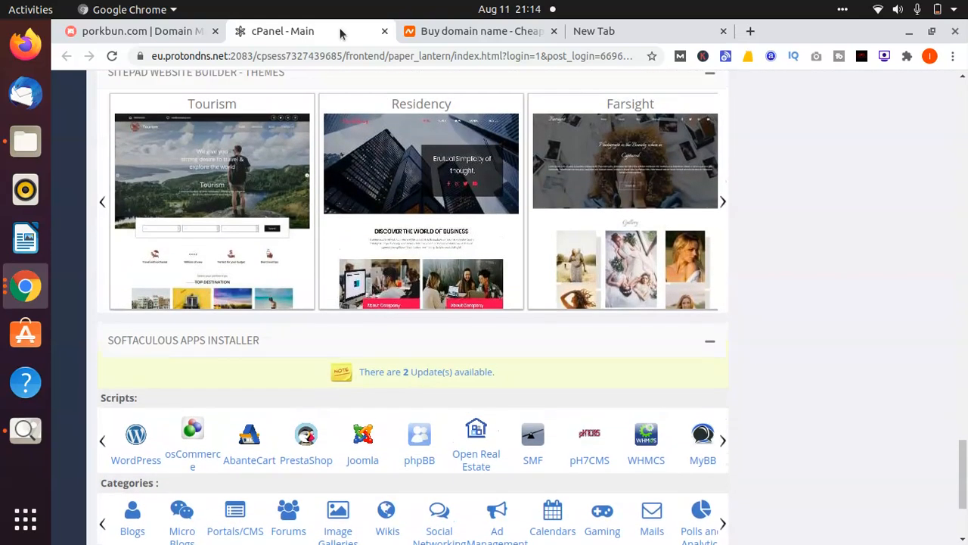
pyautogui.press('Down')
pyautogui.press('Down')
pyautogui.press('Down')
pyautogui.press('Down')
pyautogui.press('Down')
pyautogui.press('Down')
pyautogui.press('Down')
pyautogui.press('Down')
pyautogui.press('Down')
pyautogui.press('Down')
pyautogui.press('Down')
pyautogui.press('Down')
pyautogui.press('Down')
pyautogui.press('Down')
pyautogui.press('Down')
pyautogui.press('Down')
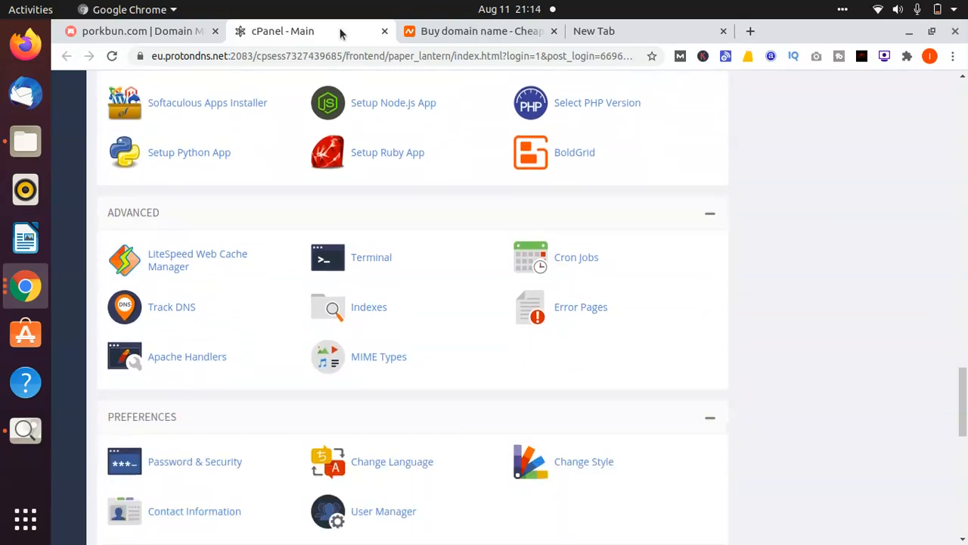
pyautogui.press('Up')
pyautogui.press('Up')
pyautogui.press('Up')
pyautogui.press('Up')
pyautogui.press('Up')
pyautogui.press('Up')
pyautogui.press('Up')
pyautogui.press('Up')
pyautogui.press('Up')
pyautogui.press('Up')
pyautogui.press('Up')
pyautogui.press('Up')
pyautogui.press('Up')
pyautogui.press('Up')
pyautogui.press('Up')
pyautogui.press('Up')
pyautogui.press('Up')
pyautogui.press('Up')
pyautogui.press('Up')
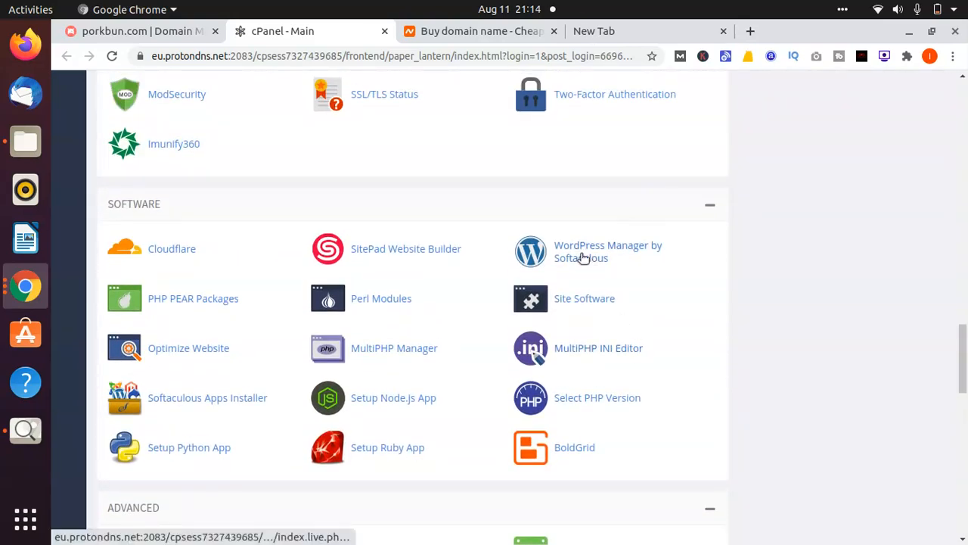
pyautogui.scroll(-4, 581, 258)
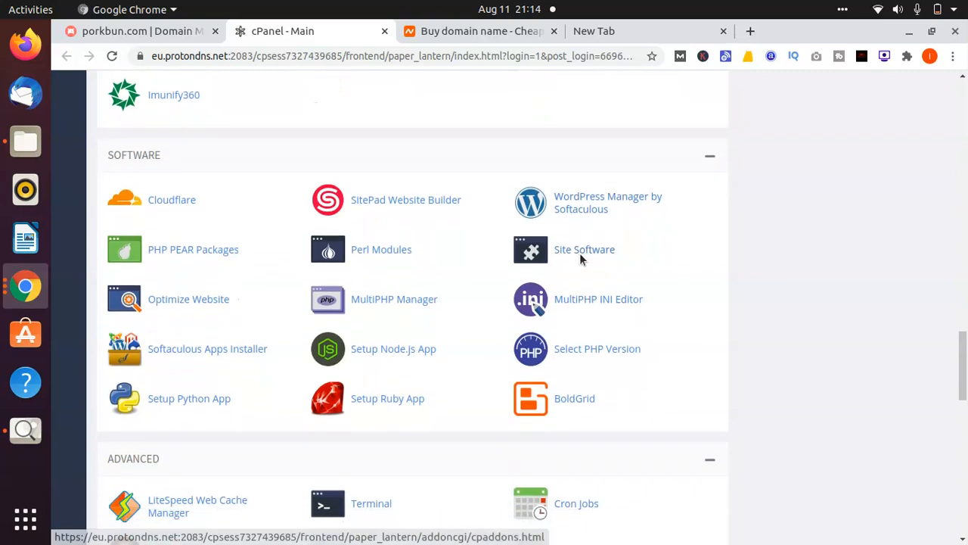
pyautogui.scroll(2, 580, 258)
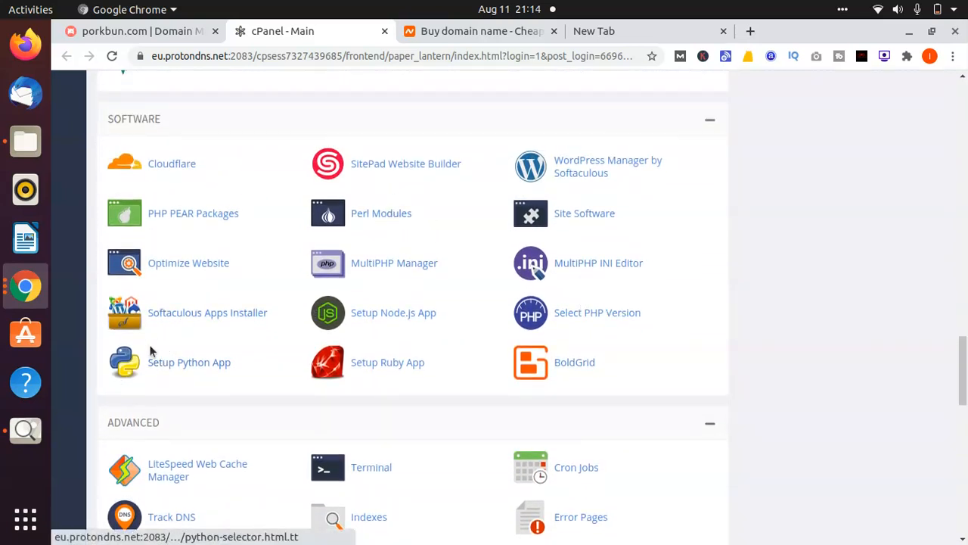
pyautogui.click(173, 321)
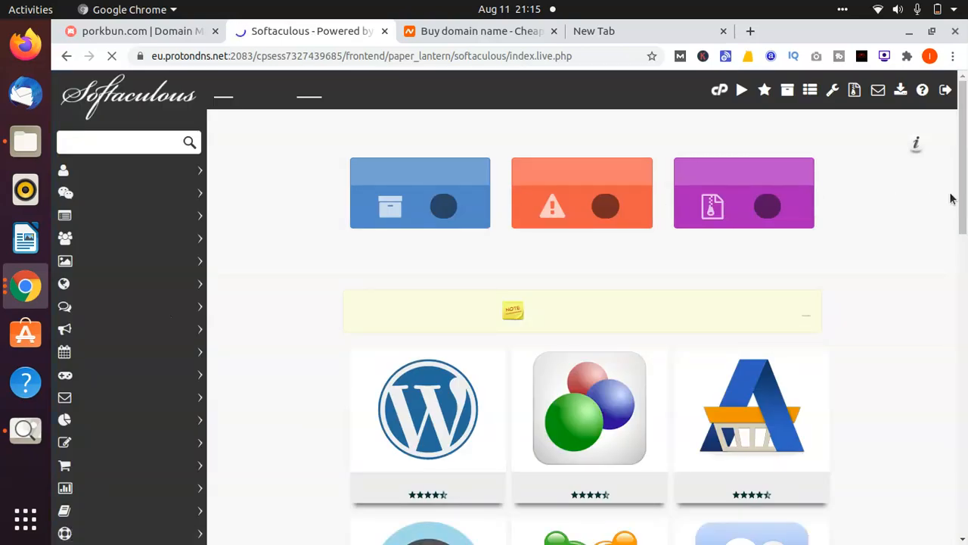
# Open the WordPress entry under Softaculous's Top Scripts
pyautogui.scroll(-2, 897, 219)
pyautogui.scroll(-1, 897, 220)
pyautogui.scroll(3, 897, 219)
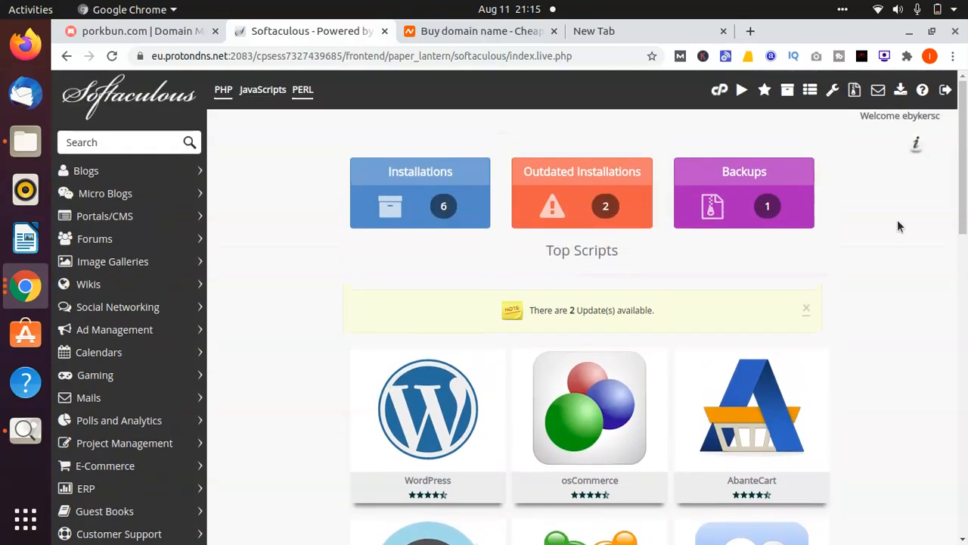
pyautogui.click(439, 408)
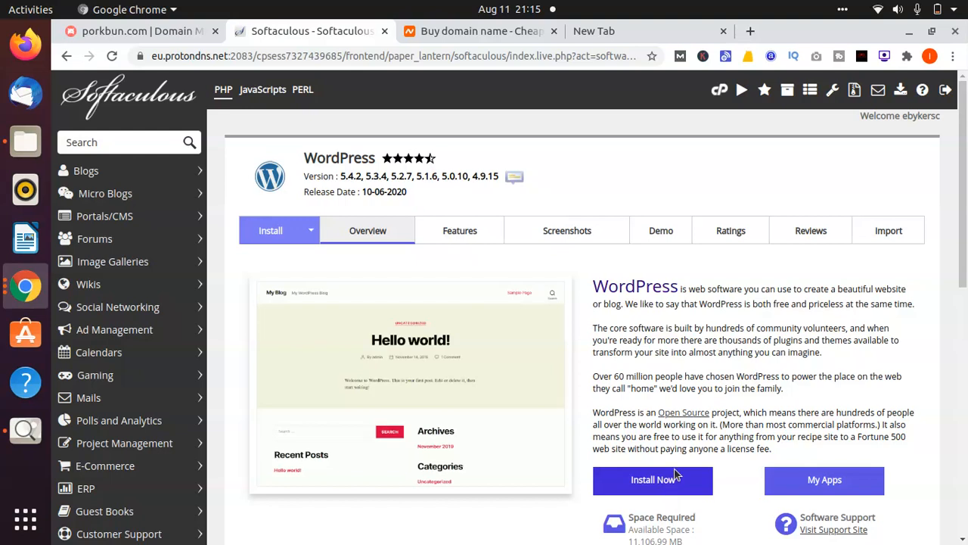
pyautogui.click(649, 484)
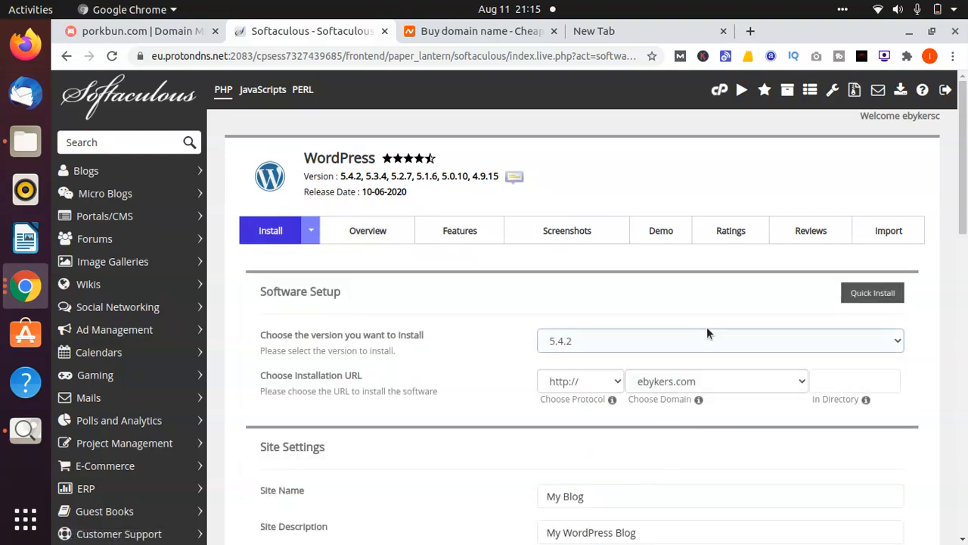
pyautogui.click(664, 382)
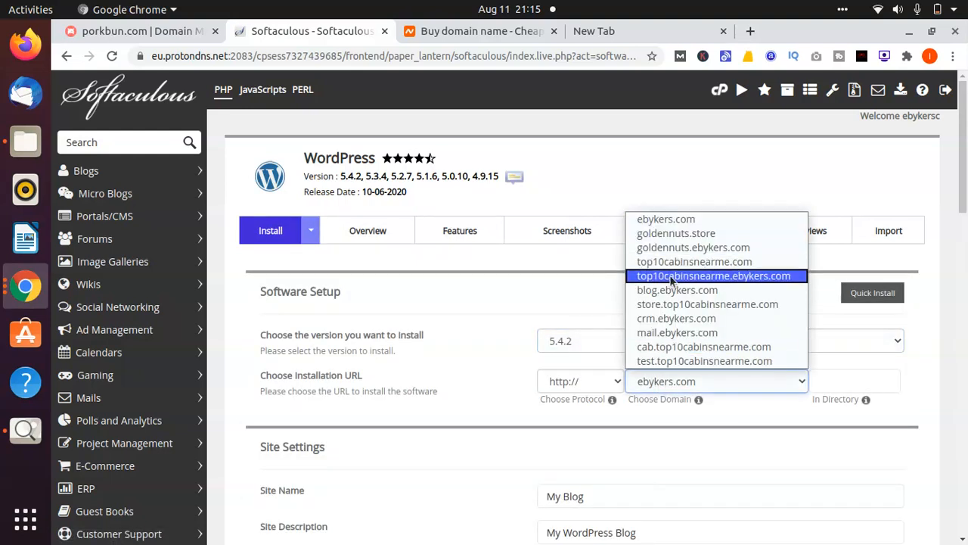
pyautogui.click(654, 361)
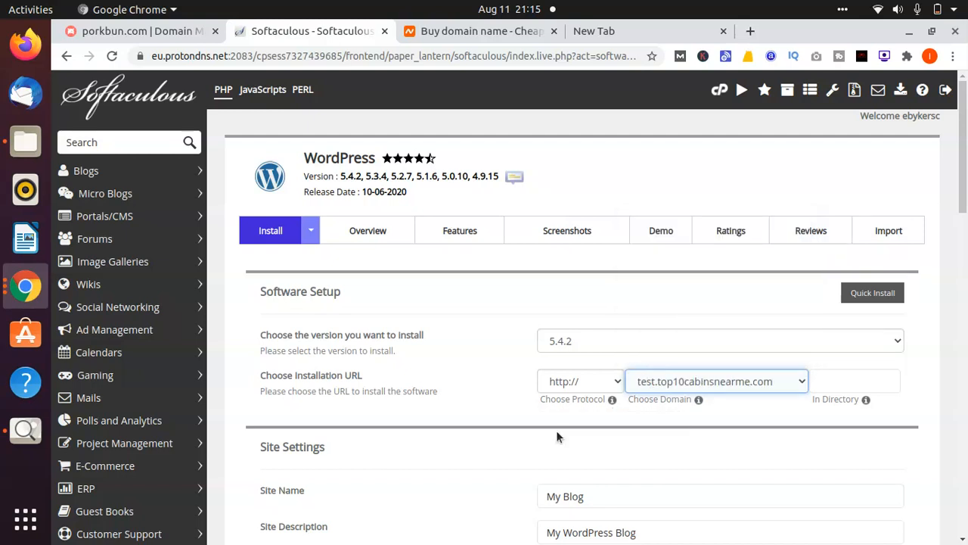
pyautogui.click(476, 452)
pyautogui.click(586, 390)
pyautogui.click(585, 390)
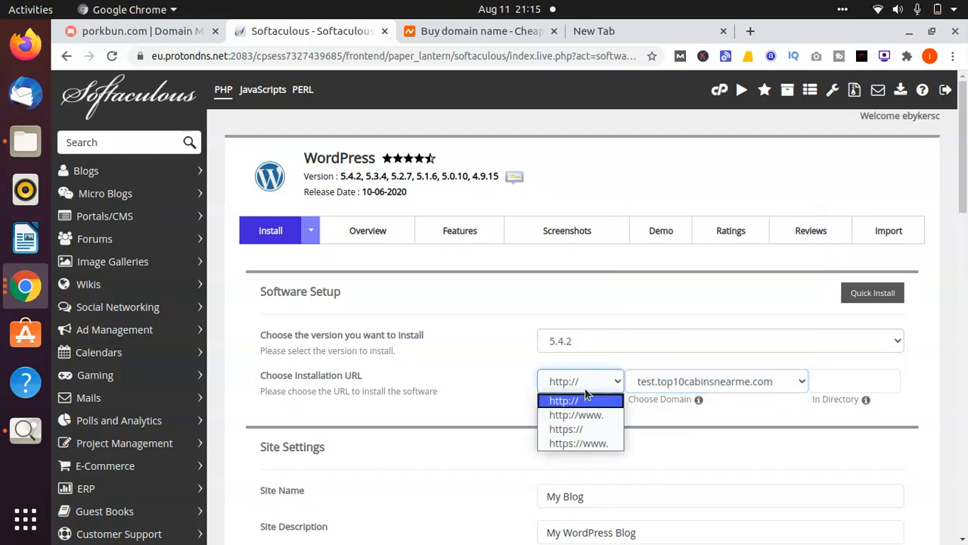
pyautogui.click(566, 443)
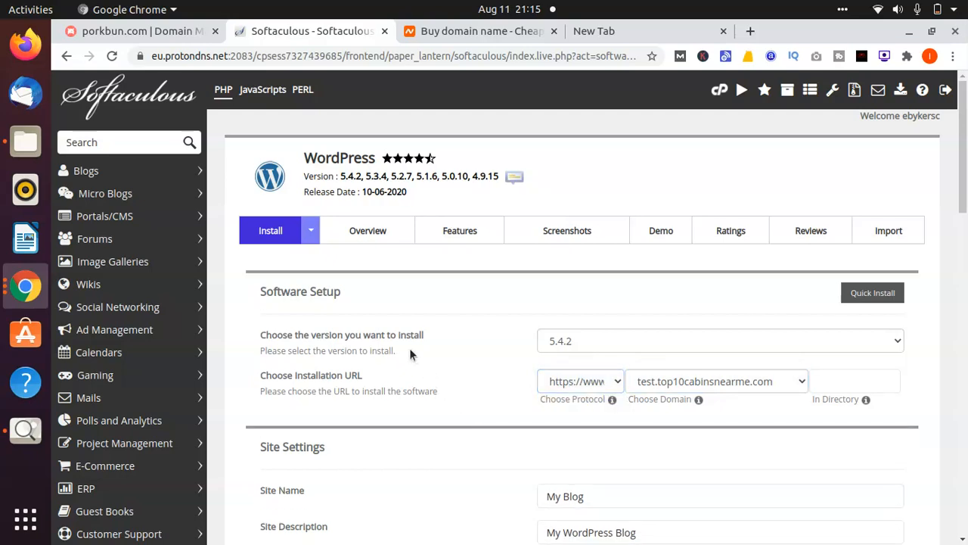
pyautogui.scroll(-3, 410, 352)
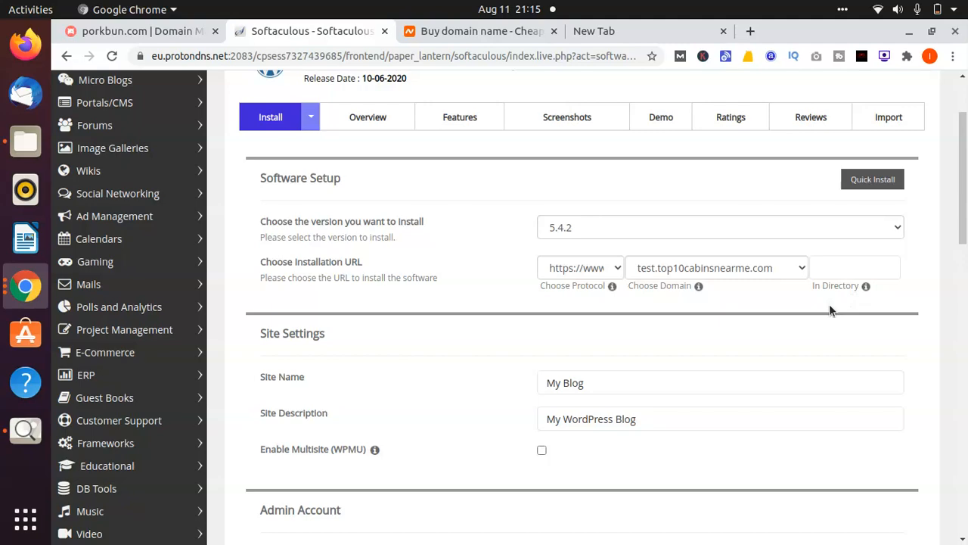
# Replace the site name with 'My Test Blog'
pyautogui.scroll(-3, 828, 304)
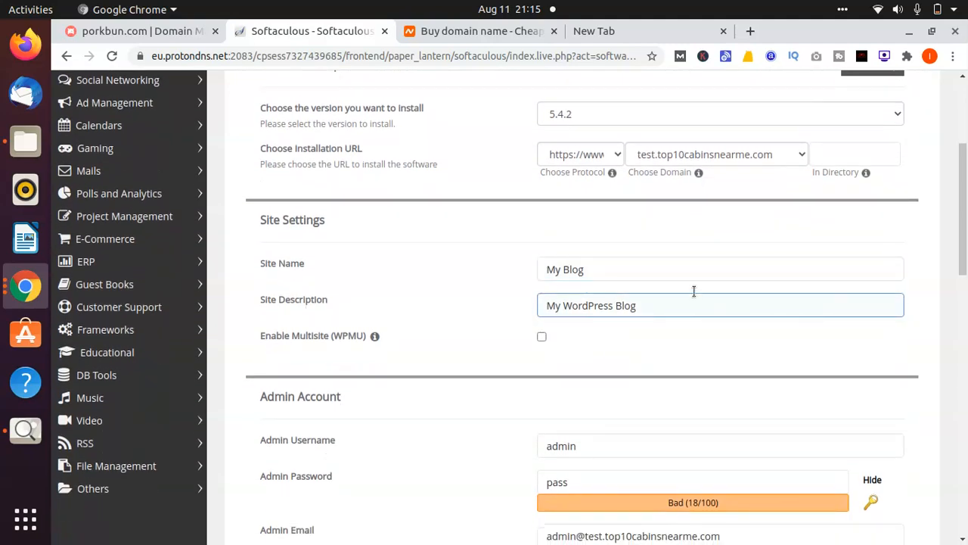
pyautogui.click(701, 273)
pyautogui.hotkey('ctrl', 'a')
pyautogui.press('BackSpace')
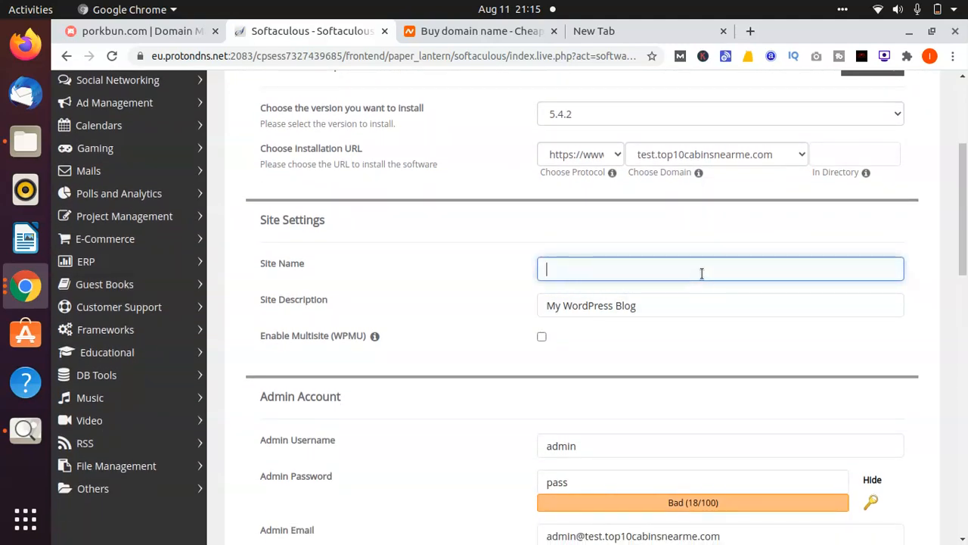
pyautogui.write('My Bl')
pyautogui.press('BackSpace')
pyautogui.press('BackSpace')
pyautogui.write('Test')
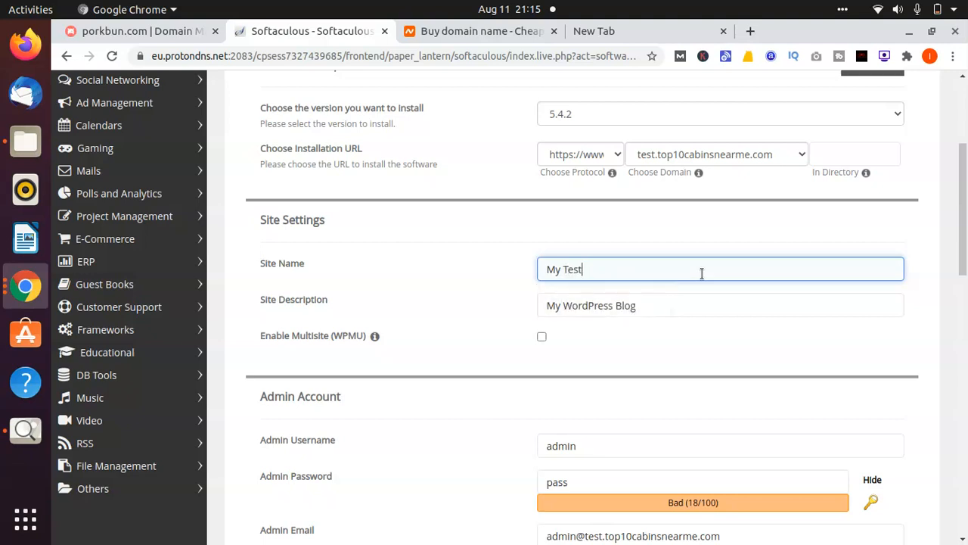
pyautogui.write(' Blog')
# Set the site description to 'Test Blog'
pyautogui.click(655, 301)
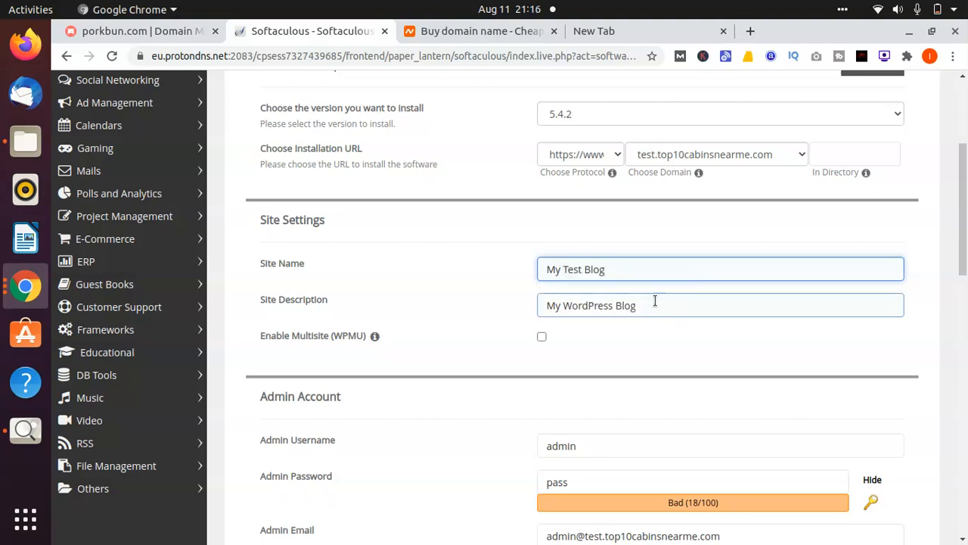
pyautogui.hotkey('ctrl', 'a')
pyautogui.press('BackSpace')
pyautogui.write('Test Blog')
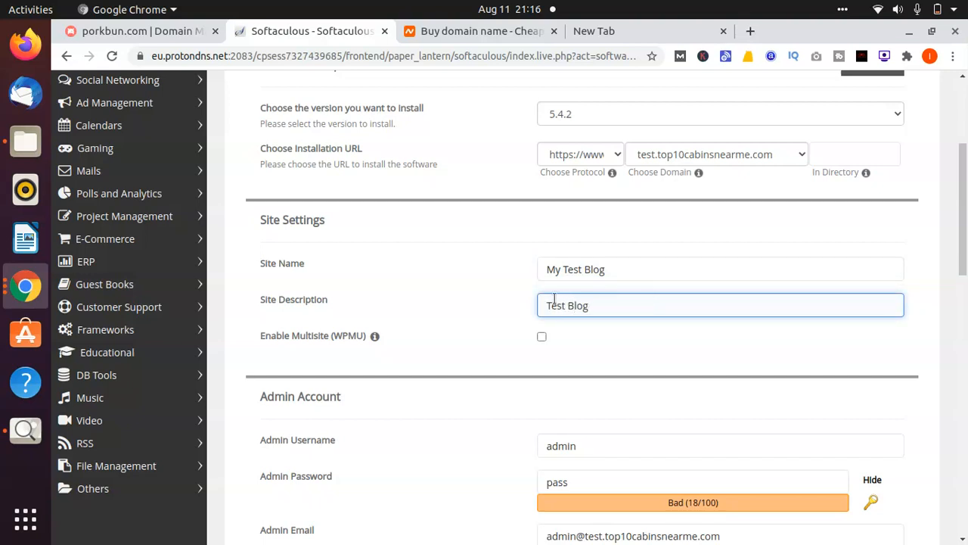
pyautogui.click(480, 326)
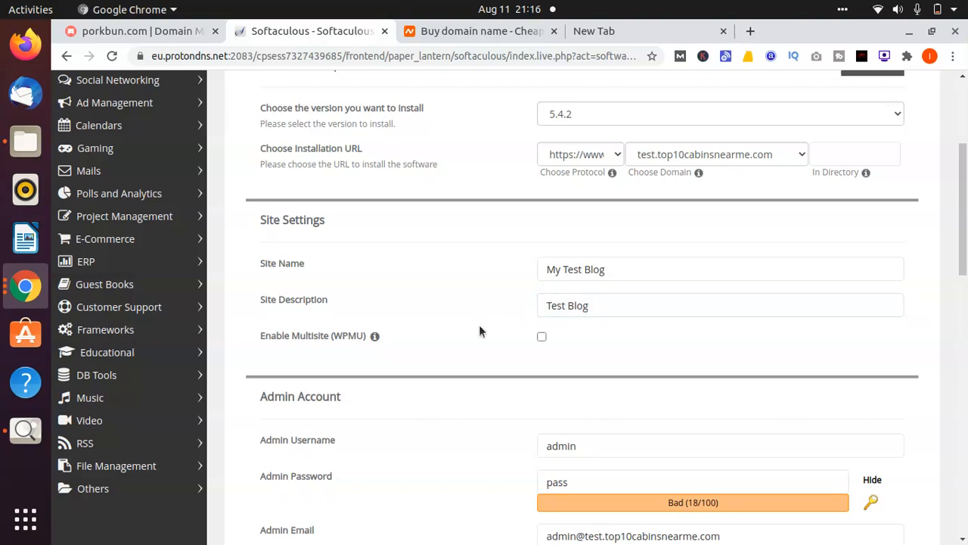
pyautogui.scroll(-5, 479, 330)
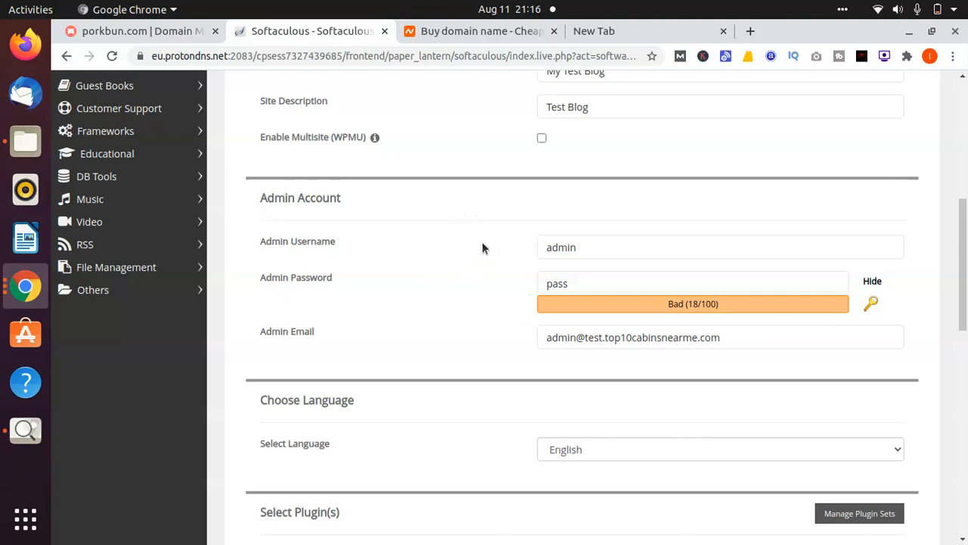
# Edit the existing admin password in the Admin Password field
pyautogui.click(606, 275)
pyautogui.click(605, 277)
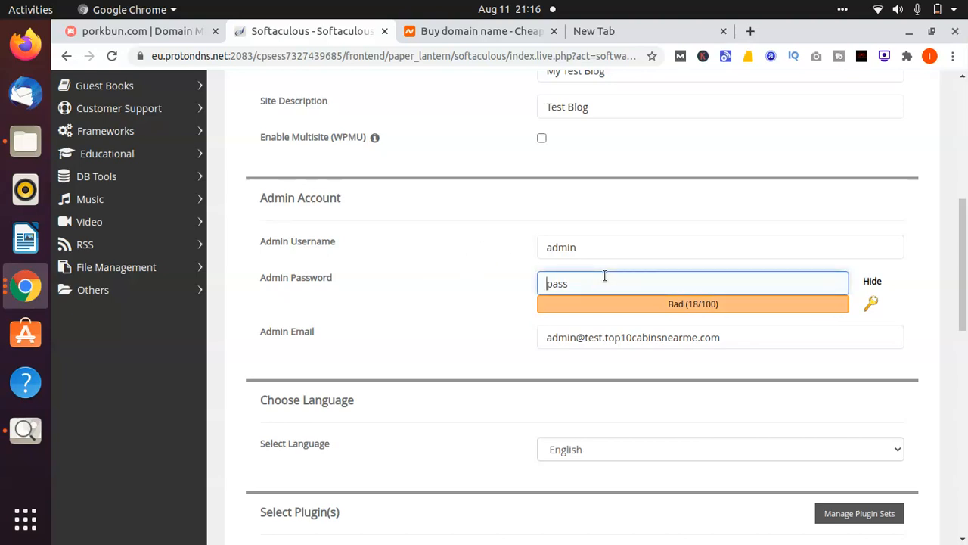
pyautogui.doubleClick(604, 276)
pyautogui.click(604, 276)
pyautogui.press('BackSpace')
pyautogui.moveTo(870, 279); pyautogui.dragTo(750, 276)
pyautogui.click(750, 276)
pyautogui.press('Home')
pyautogui.write('a')
# Enter a new admin password and tweak it until the meter rates it Good
pyautogui.hotkey('ctrl', 'a')
pyautogui.press('BackSpace')
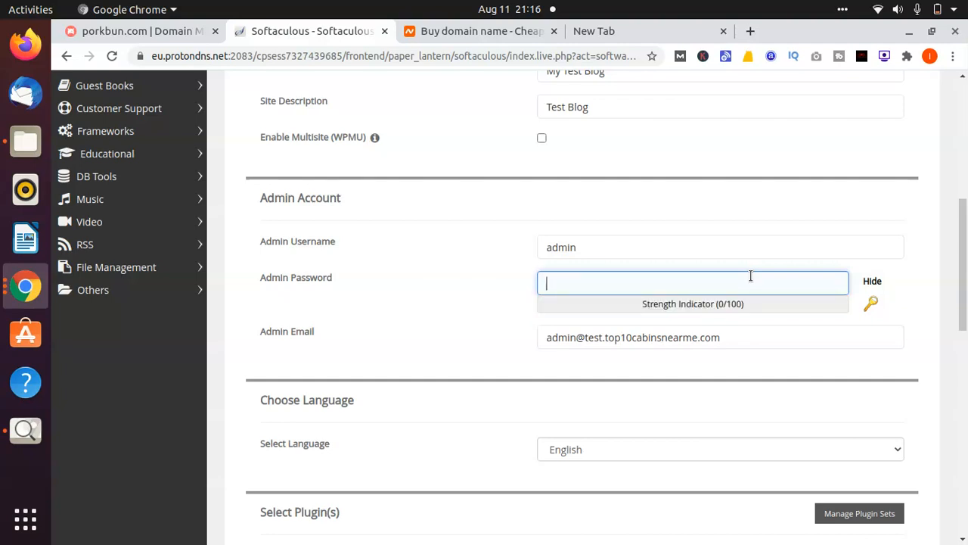
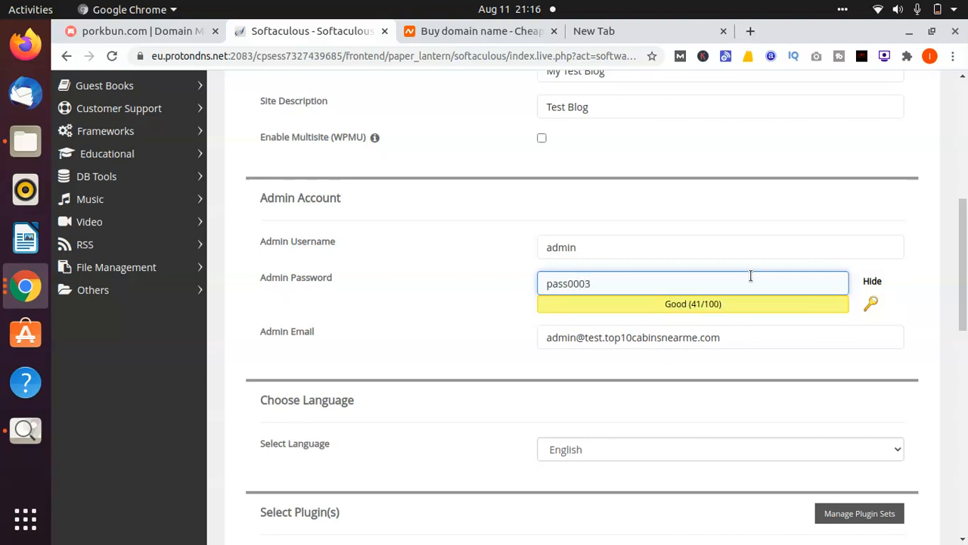
pyautogui.click(576, 282)
pyautogui.press('BackSpace')
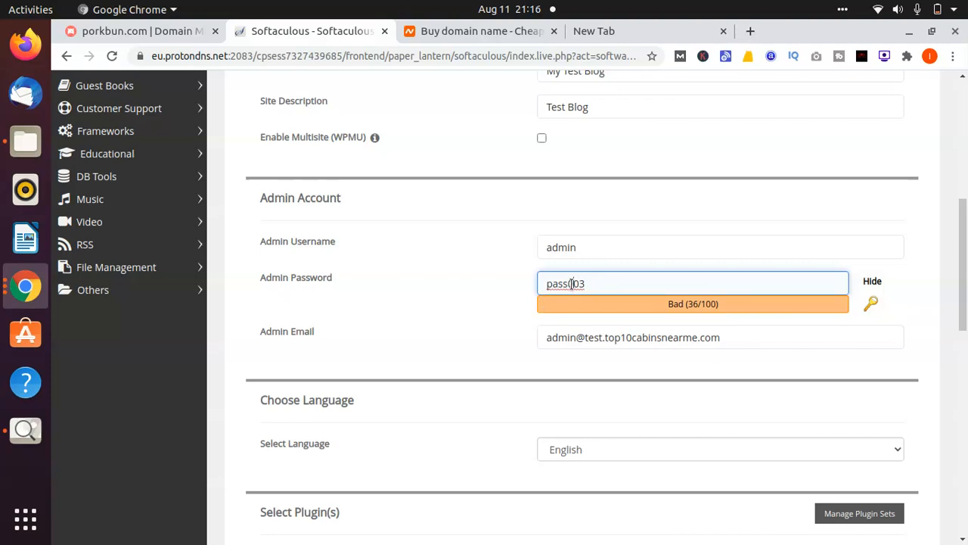
pyautogui.write('*')
pyautogui.click(461, 291)
pyautogui.scroll(-1, 462, 291)
pyautogui.scroll(-4, 461, 297)
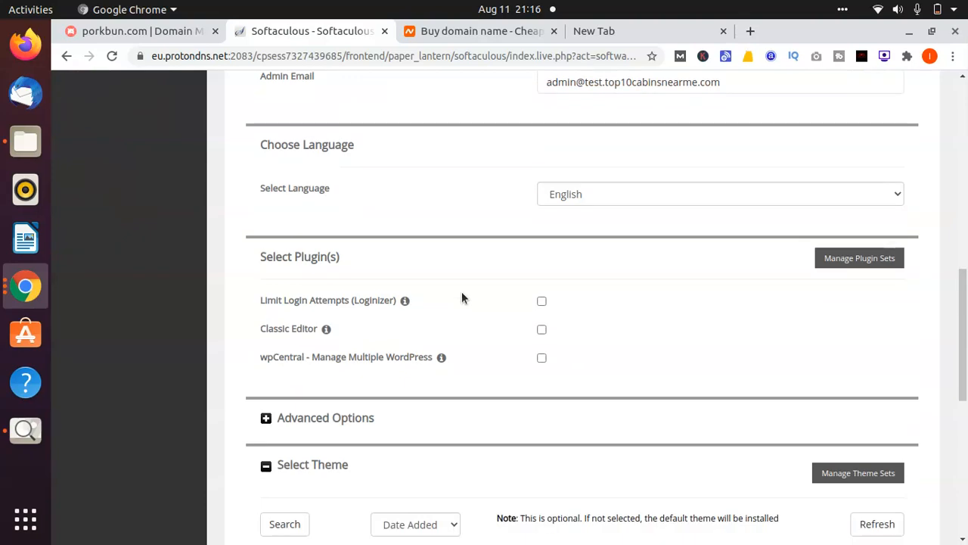
# Try installing and dismiss the password-strength alert
pyautogui.scroll(-5, 462, 297)
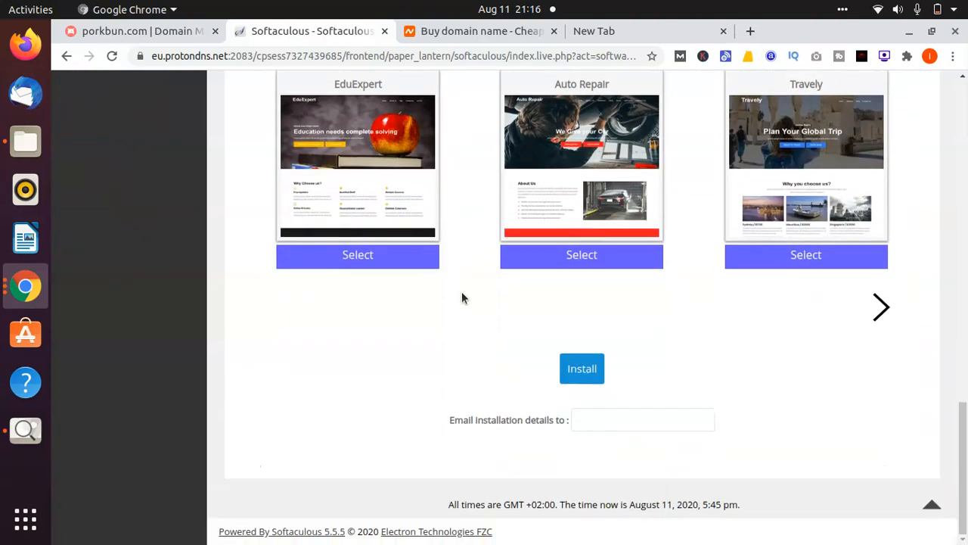
pyautogui.click(598, 371)
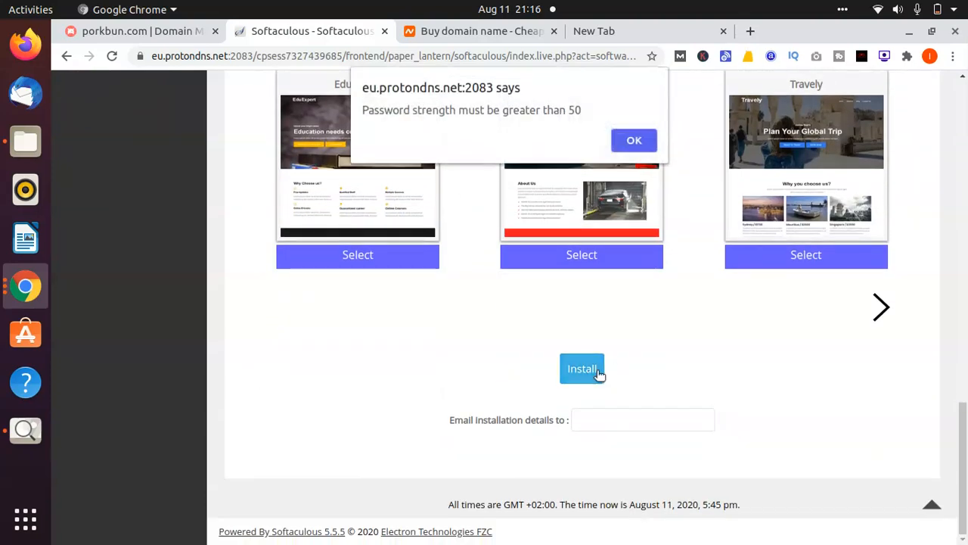
pyautogui.click(640, 144)
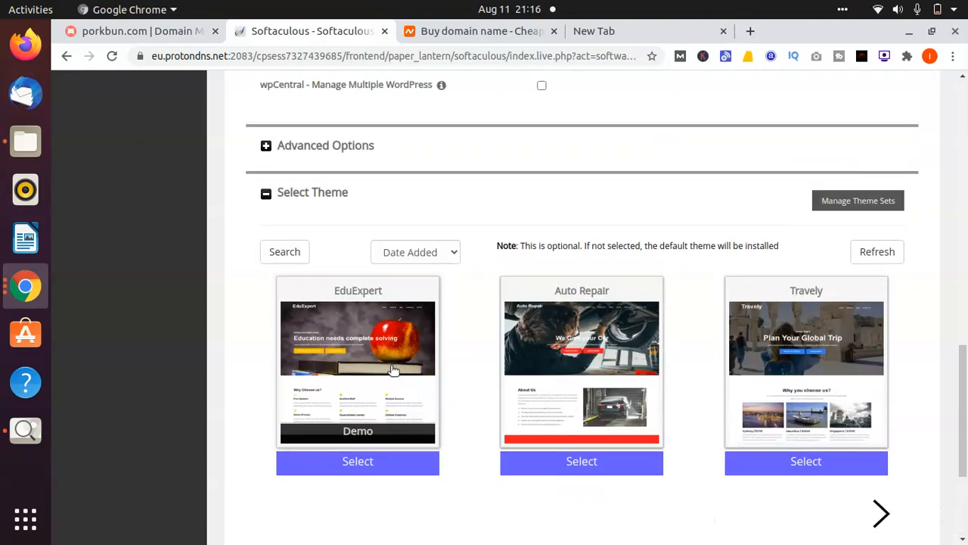
# Revise the admin password until it rates Strong, then run Install again
pyautogui.click(550, 231)
pyautogui.press('BackSpace')
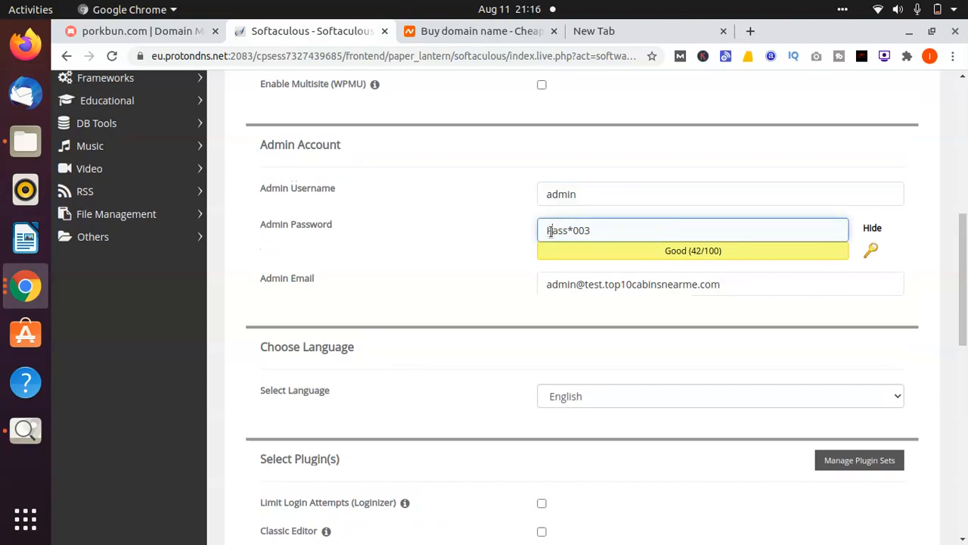
pyautogui.click(600, 225)
pyautogui.press('BackSpace')
pyautogui.press('BackSpace')
pyautogui.press('BackSpace')
pyautogui.press('BackSpace')
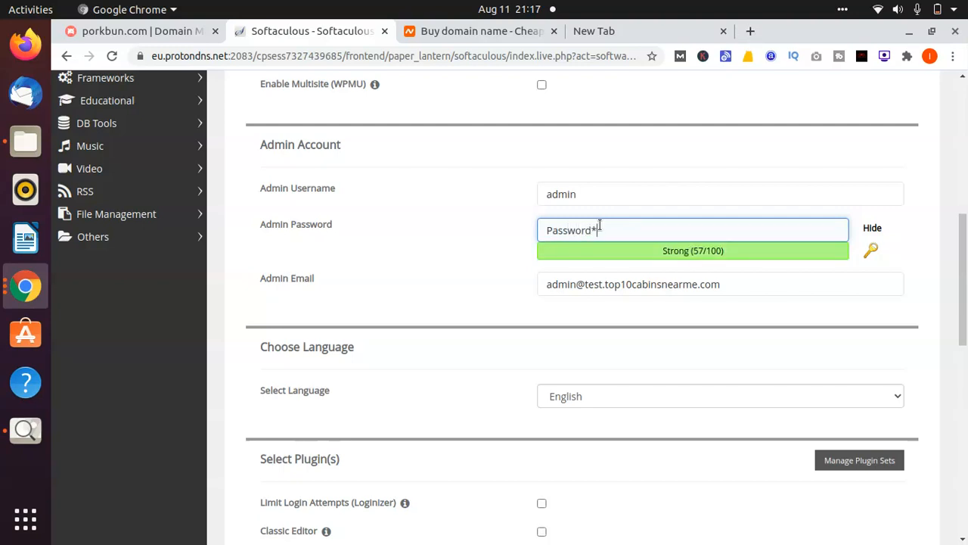
pyautogui.click(490, 256)
pyautogui.scroll(-10, 489, 255)
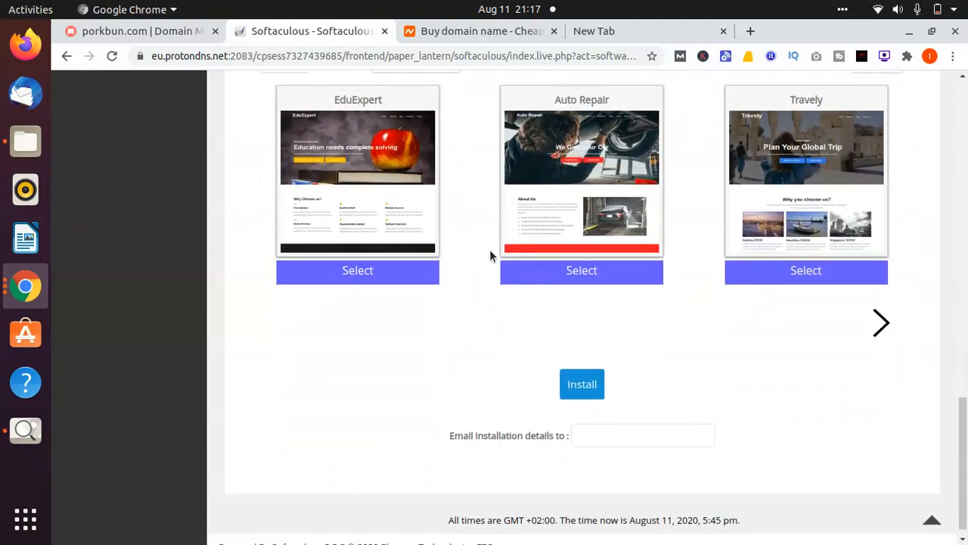
pyautogui.click(569, 362)
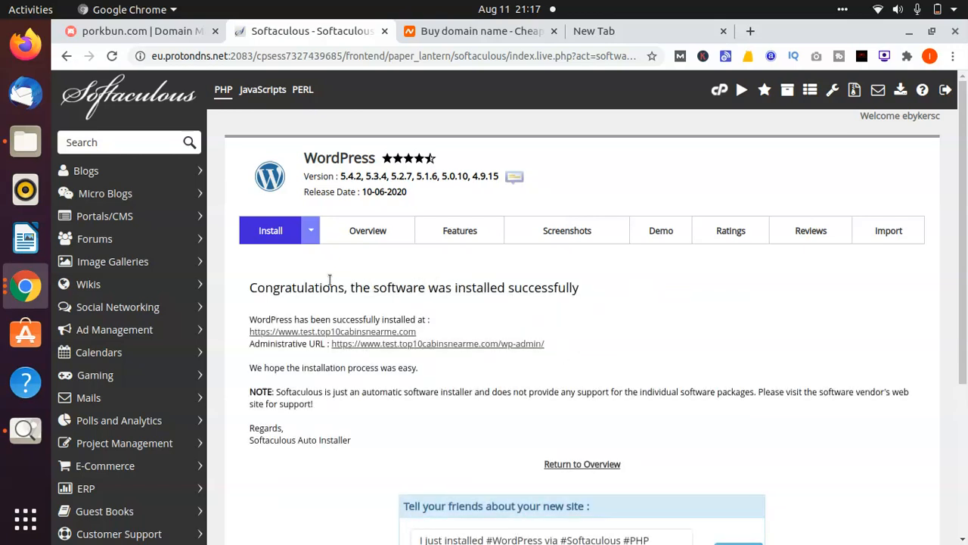
# Scroll to the Congratulations message listing the site and administrative URLs
pyautogui.scroll(-2, 329, 279)
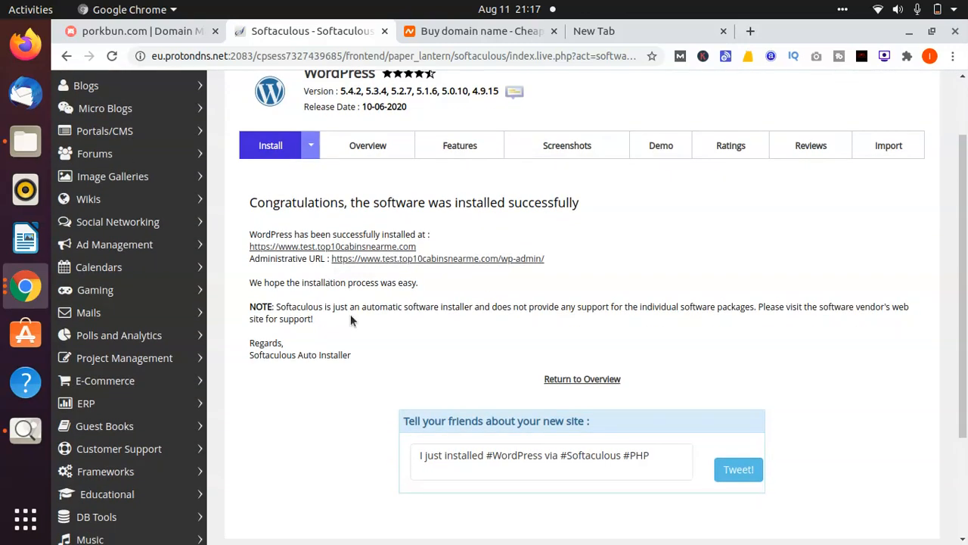
# Open the live My Test Blog site and close the Buy domain name tab
pyautogui.click(381, 248)
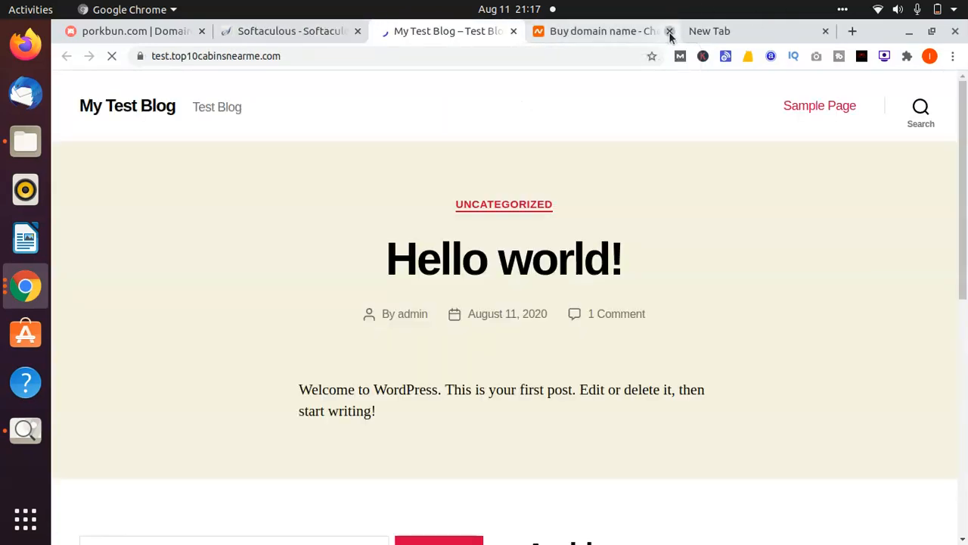
pyautogui.click(669, 32)
pyautogui.scroll(-5, 241, 271)
pyautogui.scroll(-3, 241, 273)
pyautogui.scroll(10, 241, 273)
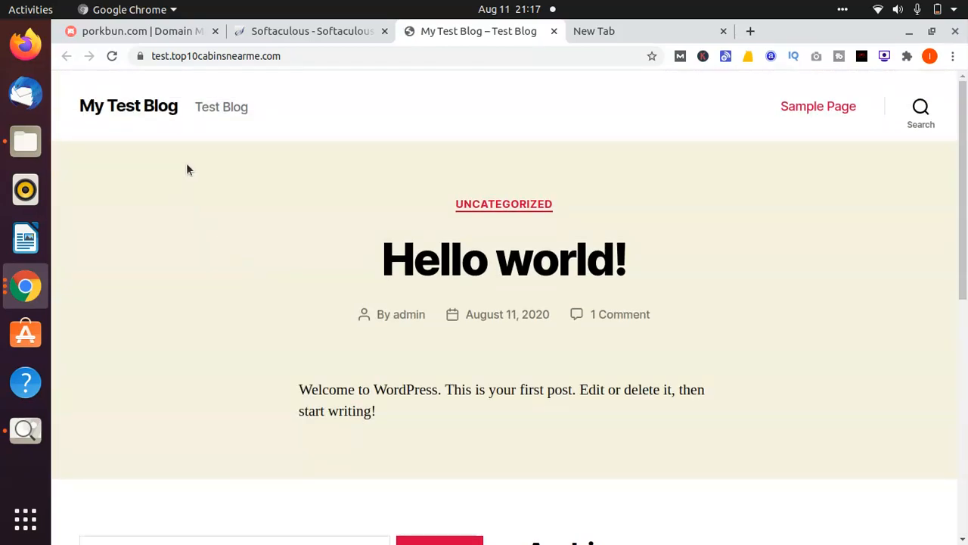
# Look over the blog's Hello world! front page, then return to the Softaculous success tab
pyautogui.click(308, 31)
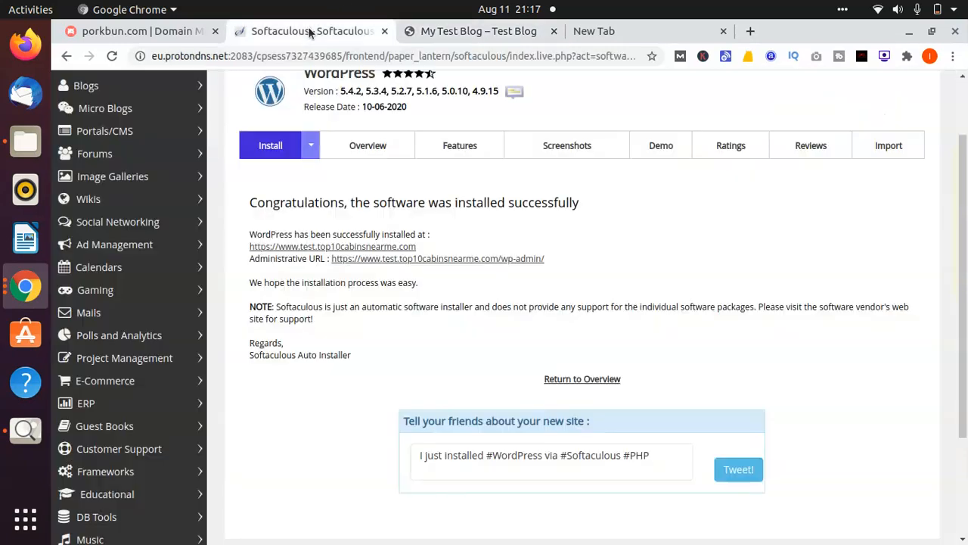
pyautogui.click(499, 34)
pyautogui.scroll(-7, 351, 149)
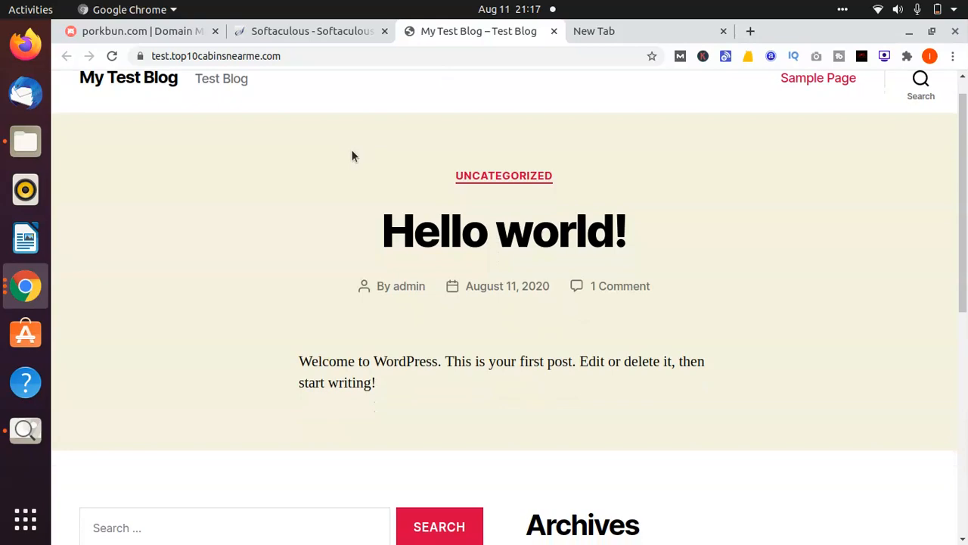
pyautogui.scroll(5, 352, 155)
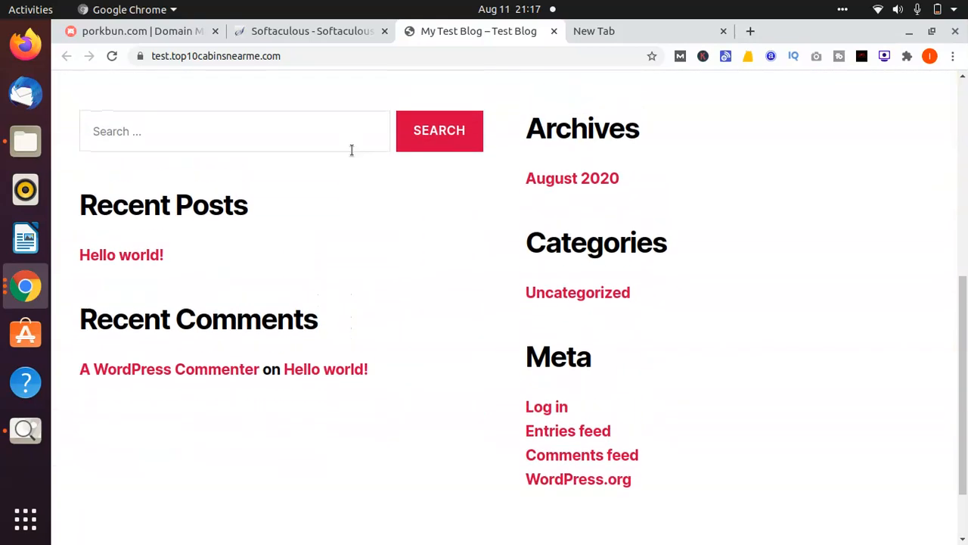
pyautogui.scroll(2, 352, 156)
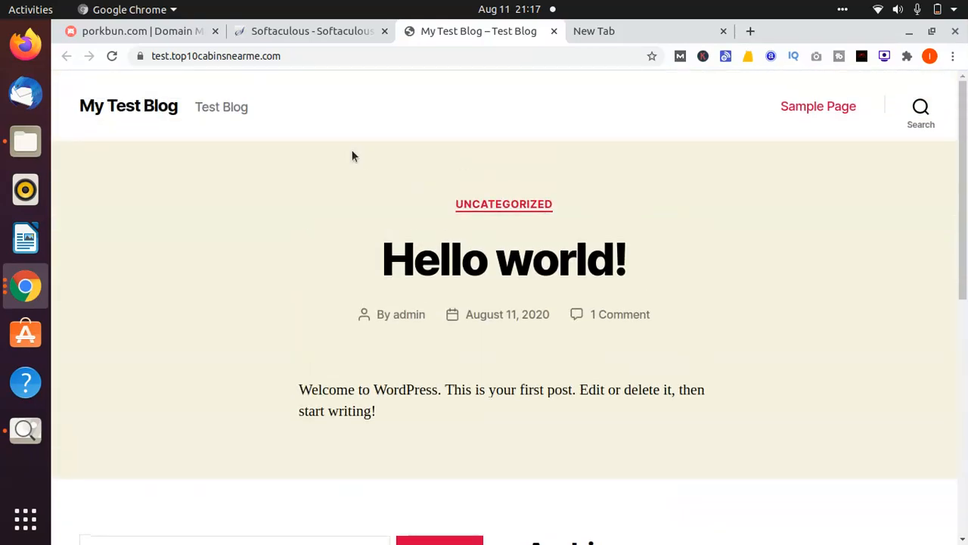
pyautogui.click(302, 29)
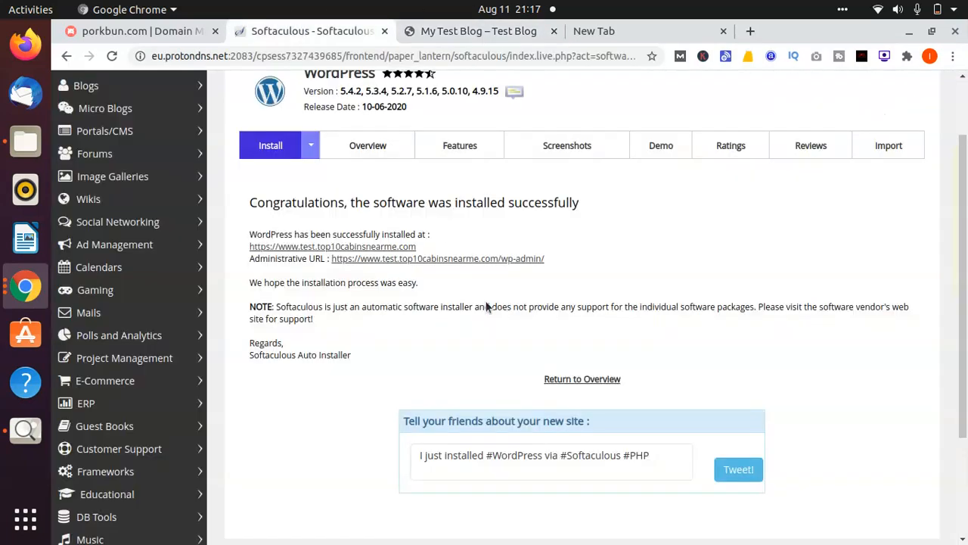
# Open the wp-admin link and view the Dashboard ‹ My Test Blog tab
pyautogui.click(489, 260)
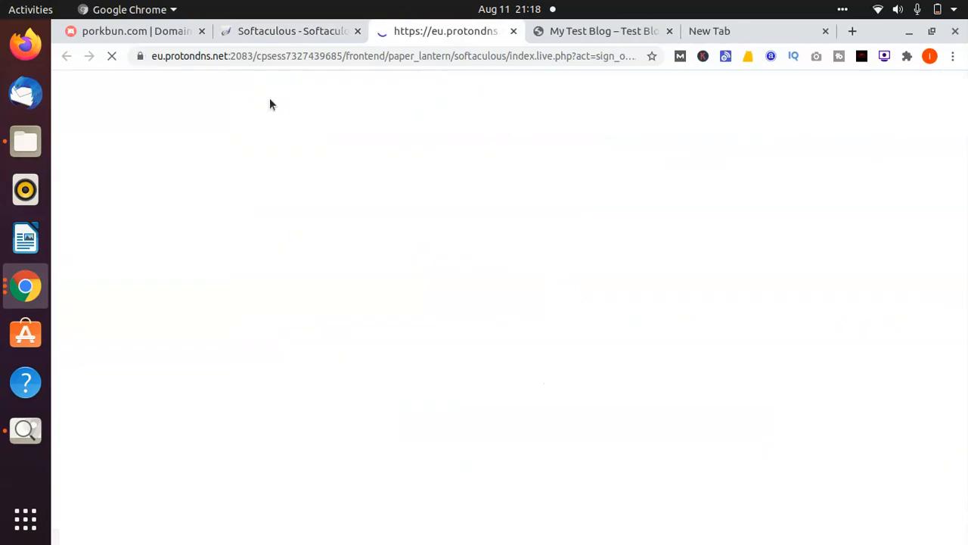
pyautogui.click(292, 31)
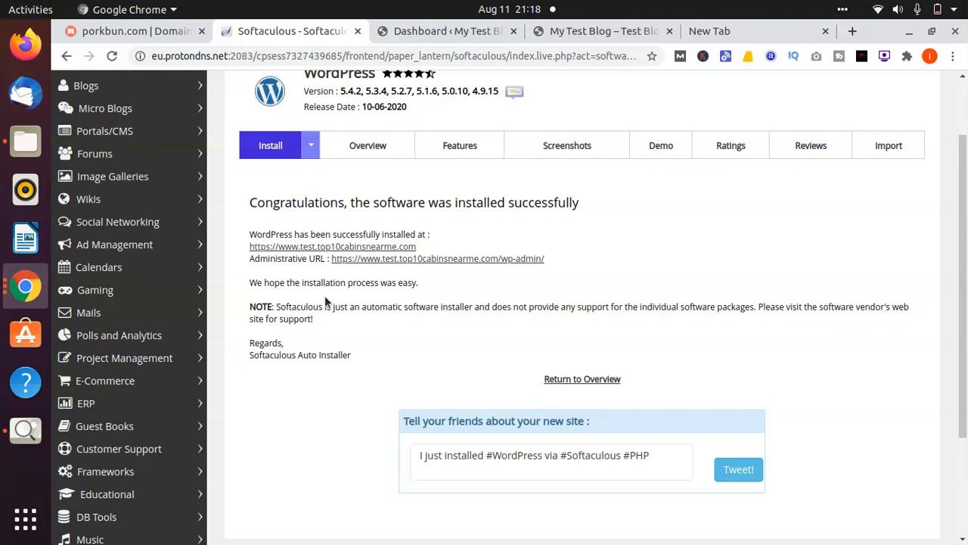
pyautogui.click(417, 31)
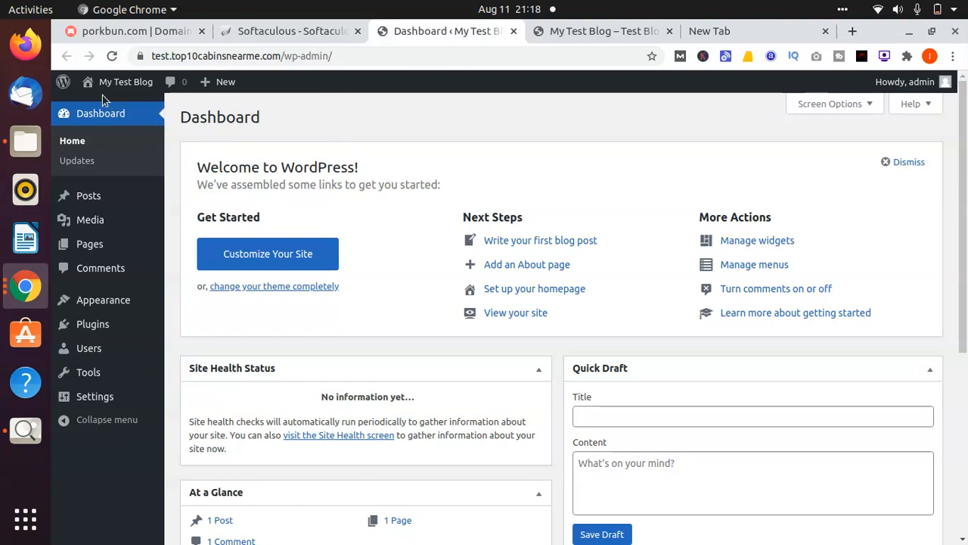
pyautogui.click(82, 115)
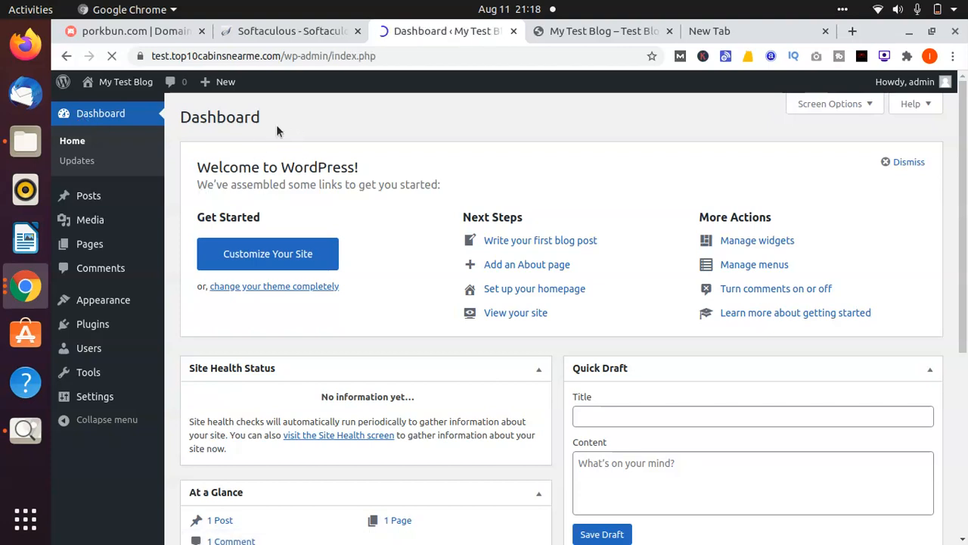
pyautogui.scroll(-2, 276, 130)
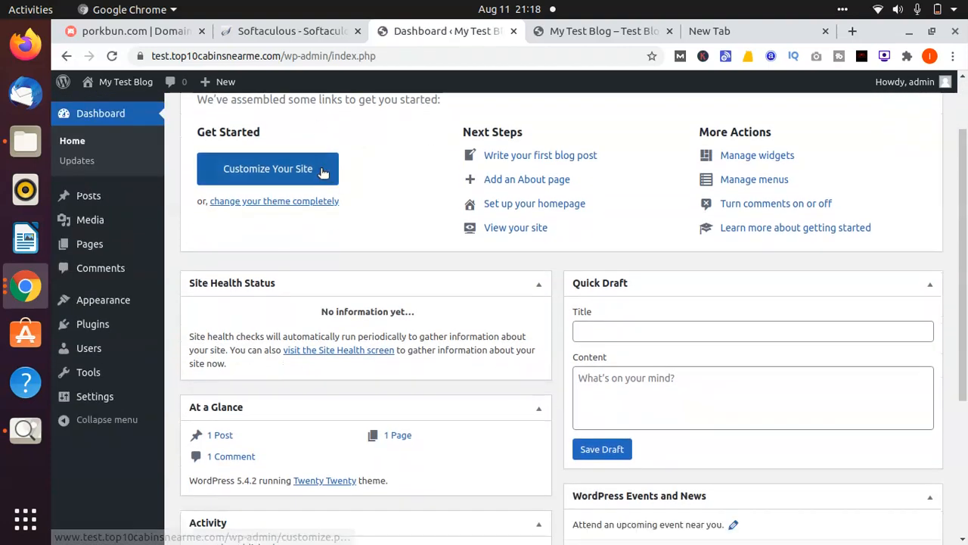
pyautogui.scroll(-2, 321, 170)
pyautogui.scroll(2, 321, 170)
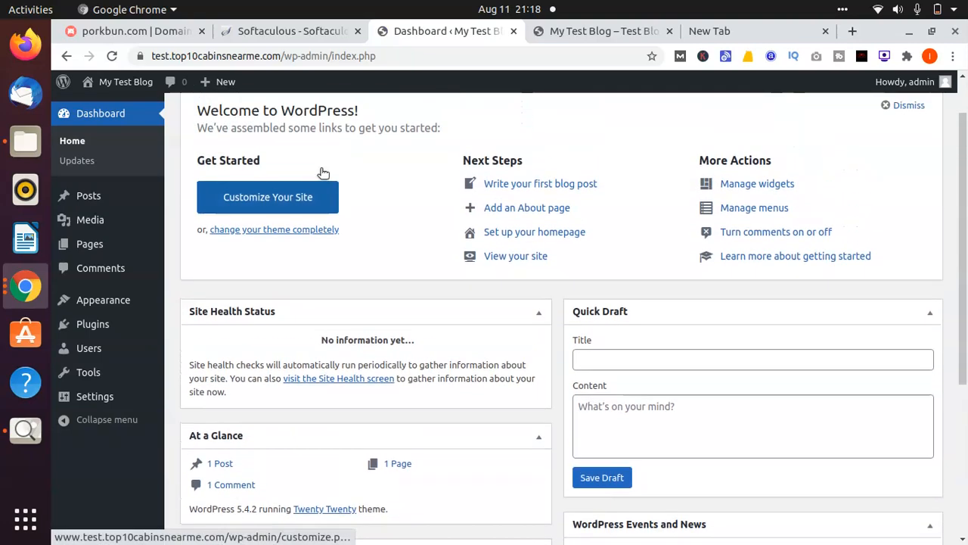
pyautogui.scroll(1, 323, 172)
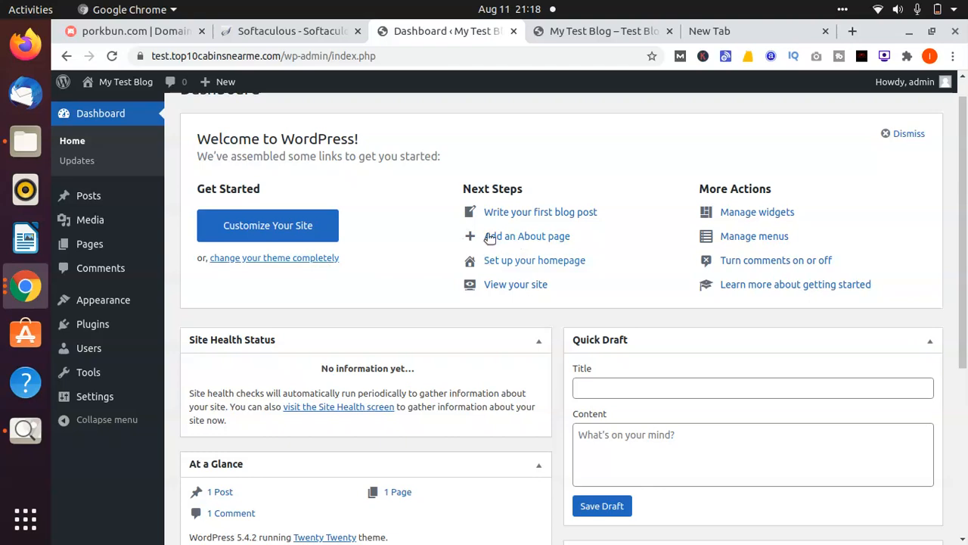
pyautogui.scroll(-2, 566, 211)
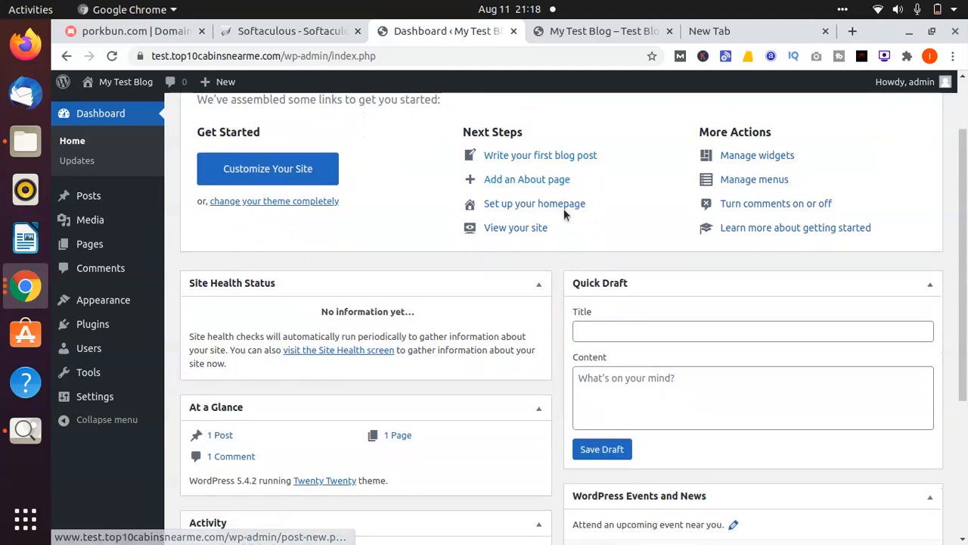
pyautogui.scroll(2, 564, 210)
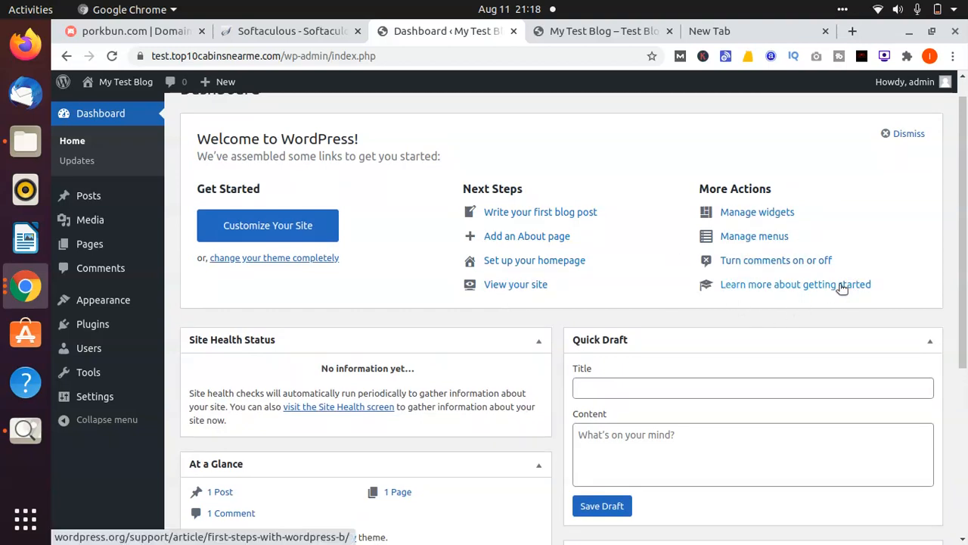
pyautogui.scroll(-6, 935, 268)
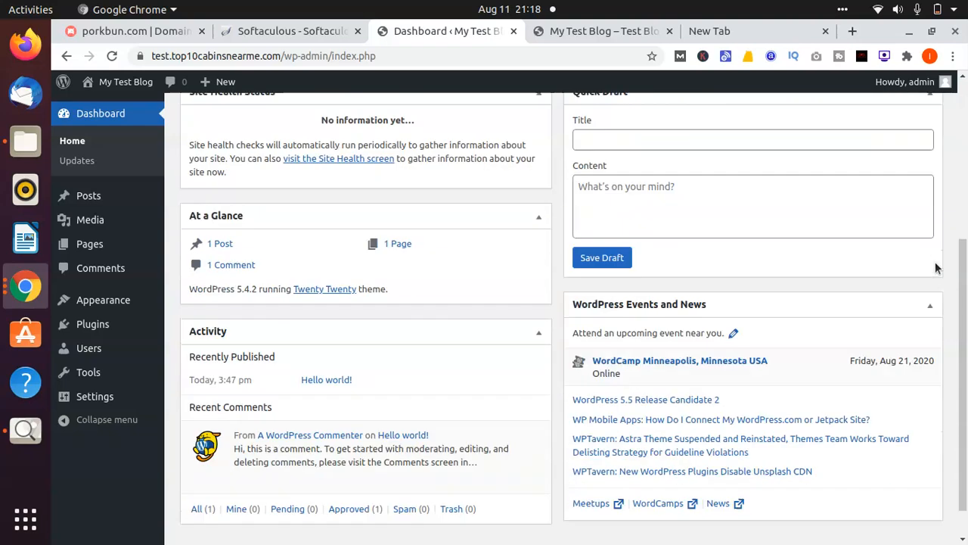
pyautogui.scroll(6, 935, 268)
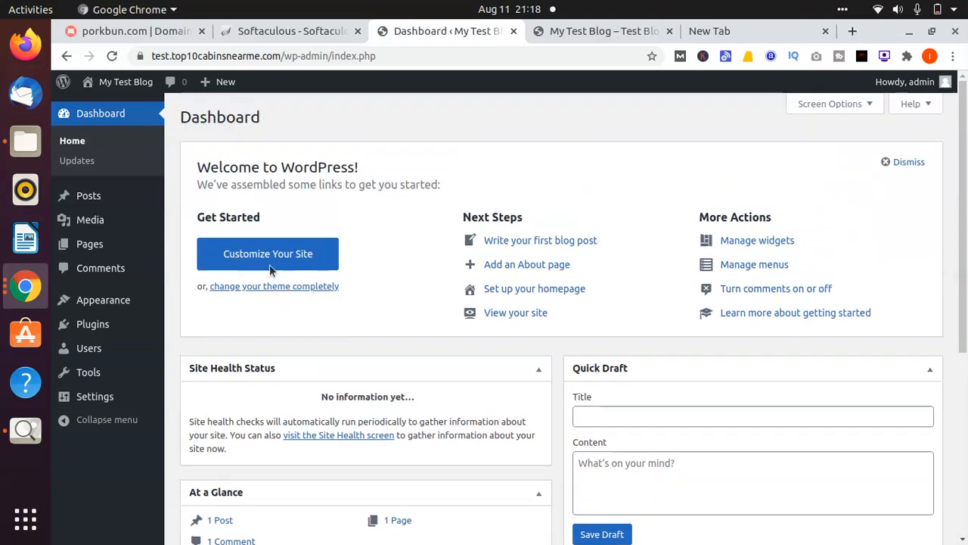
pyautogui.click(79, 164)
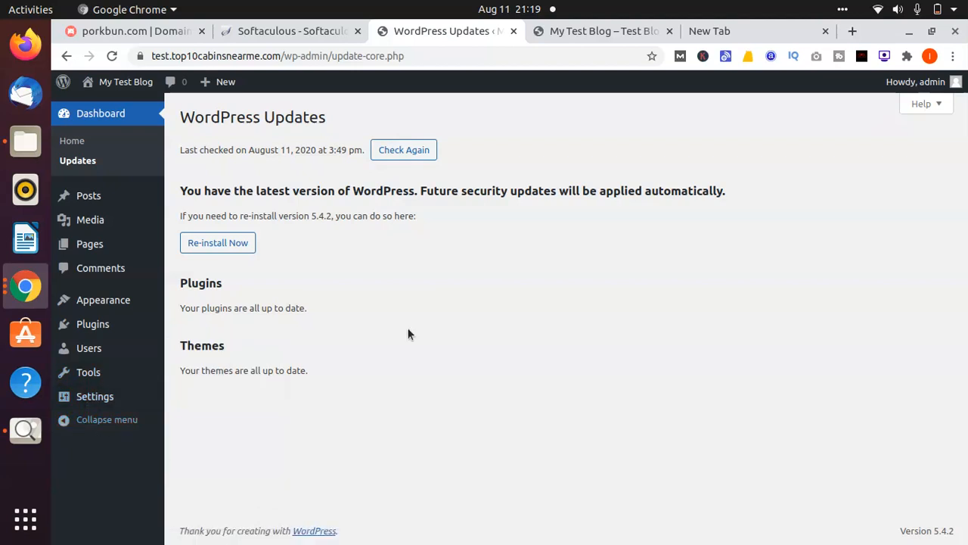
pyautogui.click(73, 149)
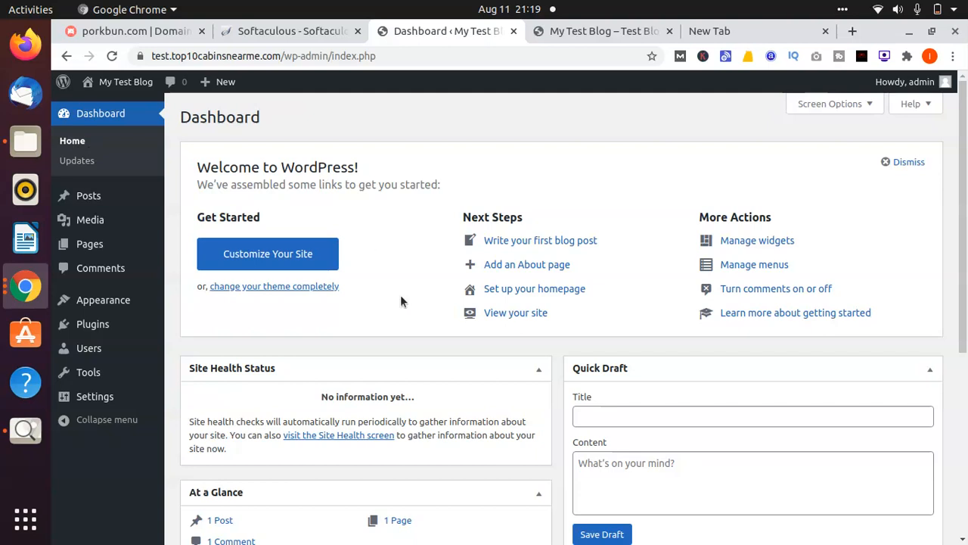
# Scroll through My Test Blog's front page with its Hello world! post and sidebar widgets
pyautogui.click(590, 35)
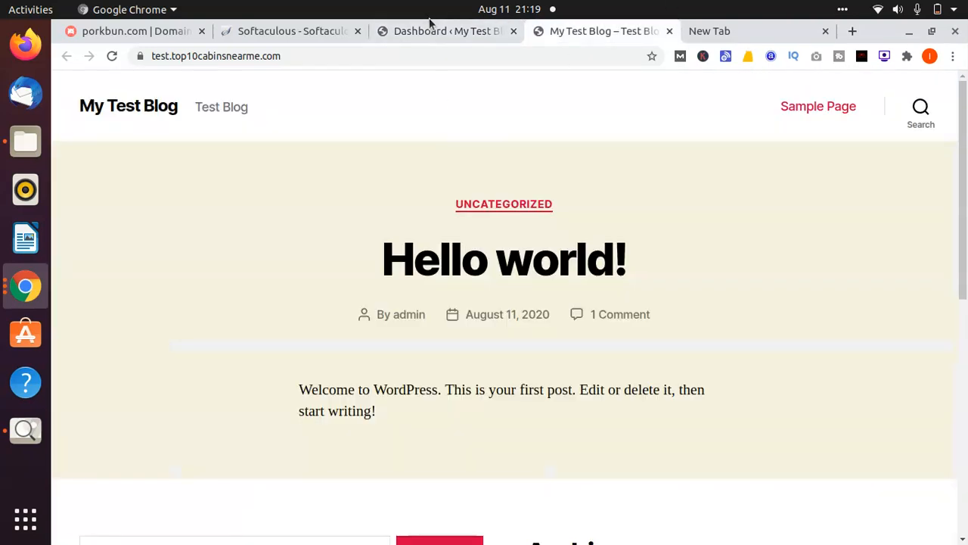
pyautogui.scroll(-4, 352, 242)
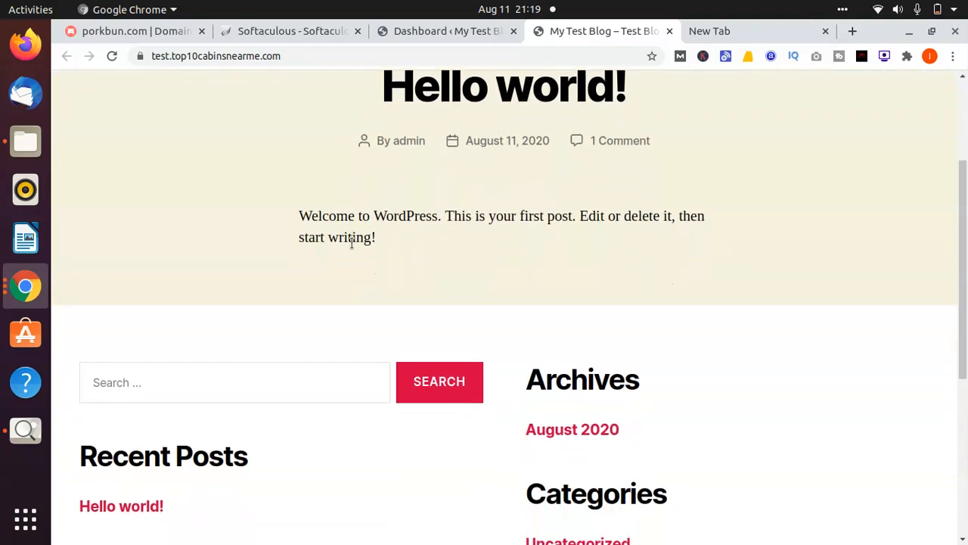
pyautogui.scroll(-5, 352, 243)
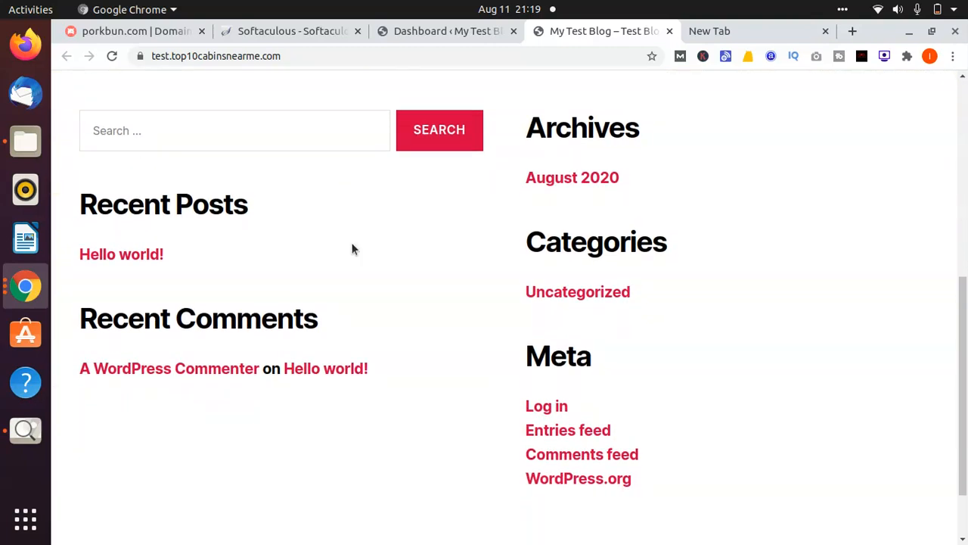
pyautogui.scroll(-1, 352, 250)
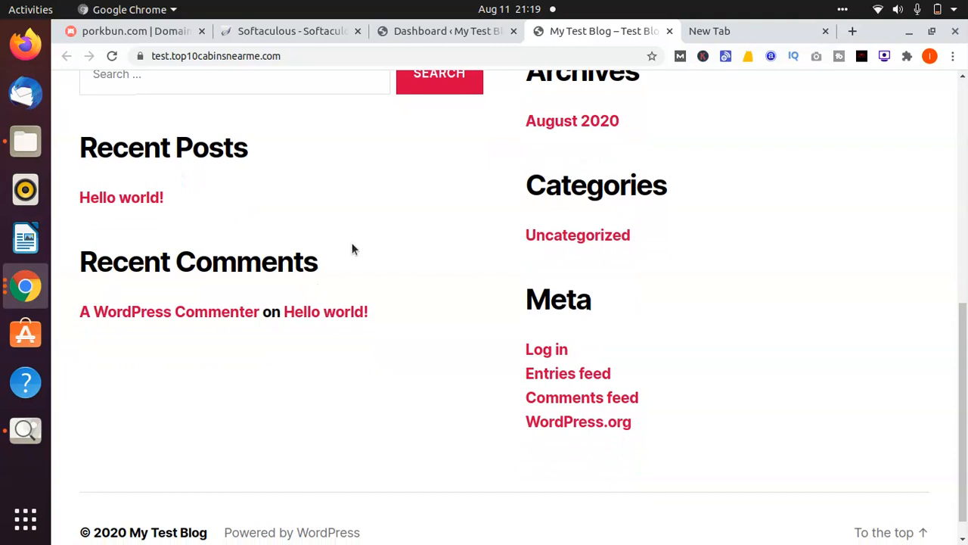
pyautogui.scroll(4, 352, 250)
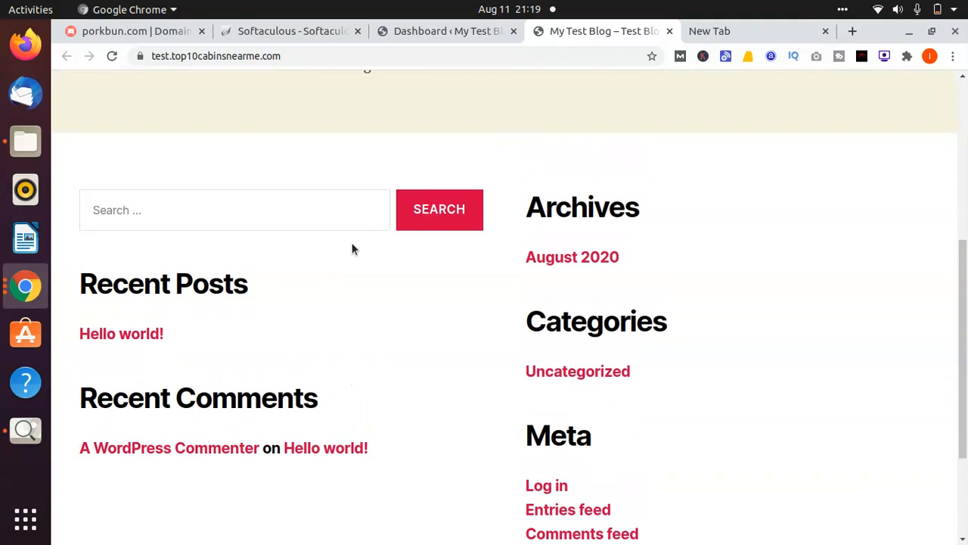
pyautogui.scroll(6, 352, 250)
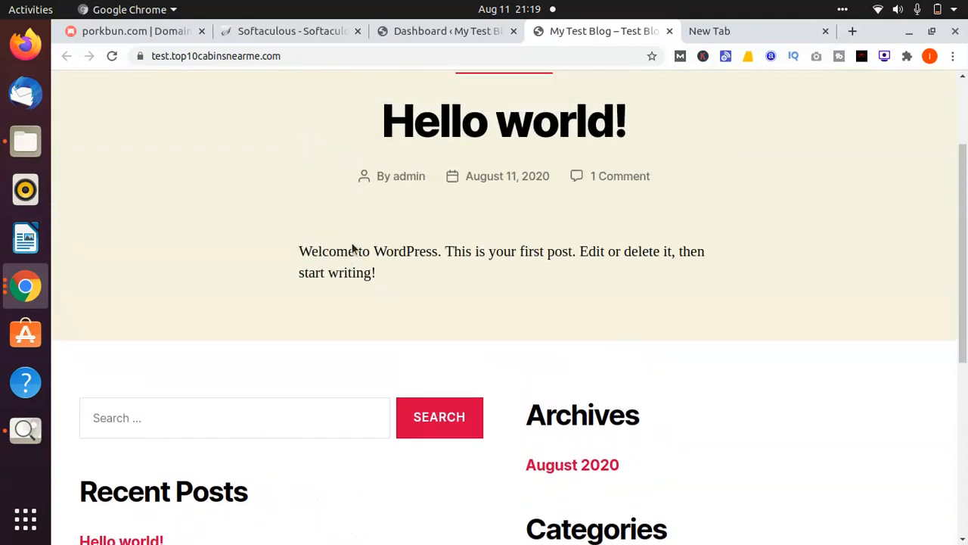
pyautogui.scroll(-1, 351, 244)
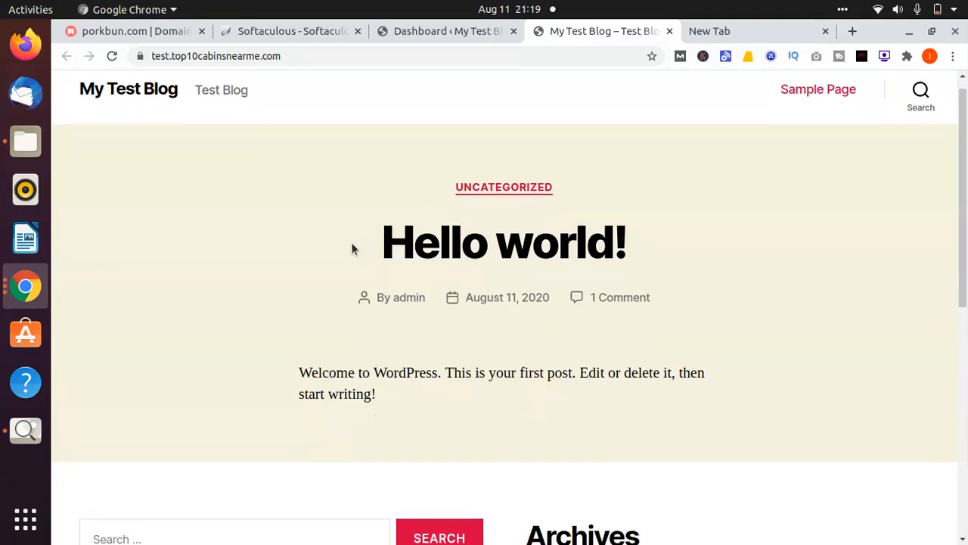
# Go back to the Dashboard and open Pages, which lists the Privacy Policy draft and Sample Page
pyautogui.click(461, 32)
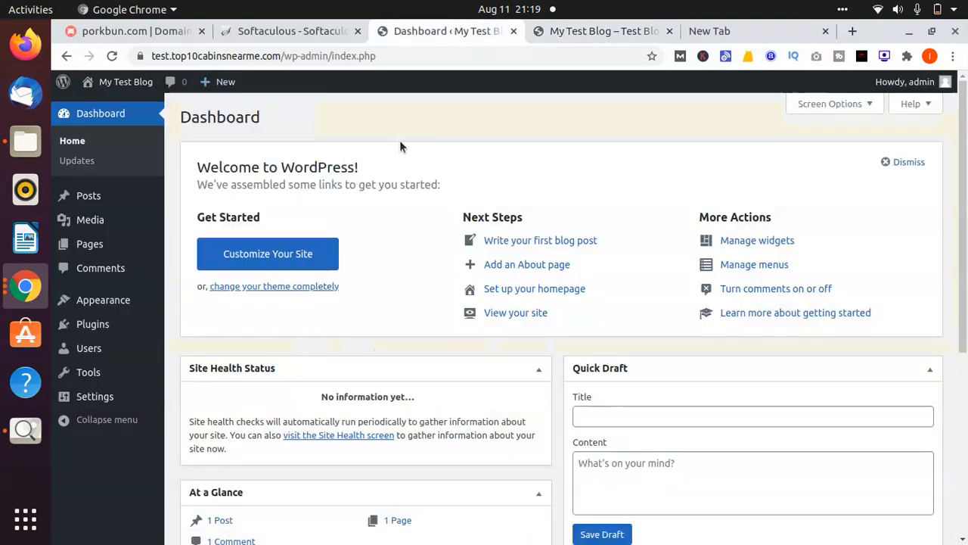
pyautogui.scroll(-3, 399, 144)
pyautogui.scroll(-5, 399, 144)
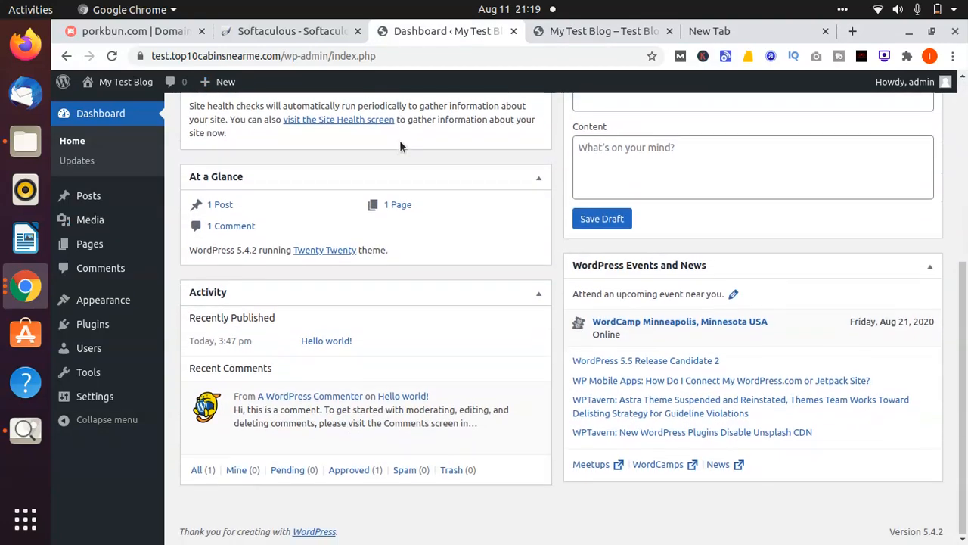
pyautogui.moveTo(121, 248)
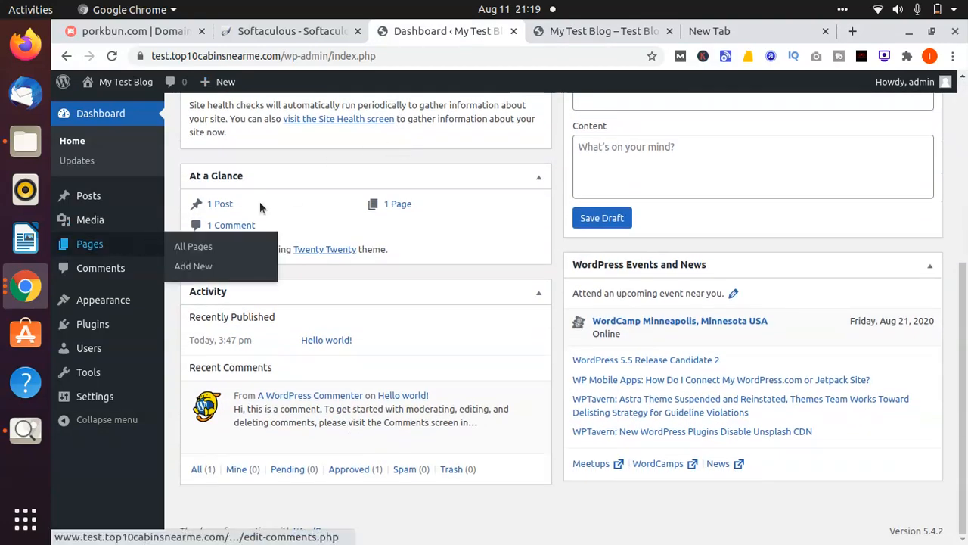
pyautogui.scroll(1, 307, 130)
pyautogui.scroll(4, 308, 130)
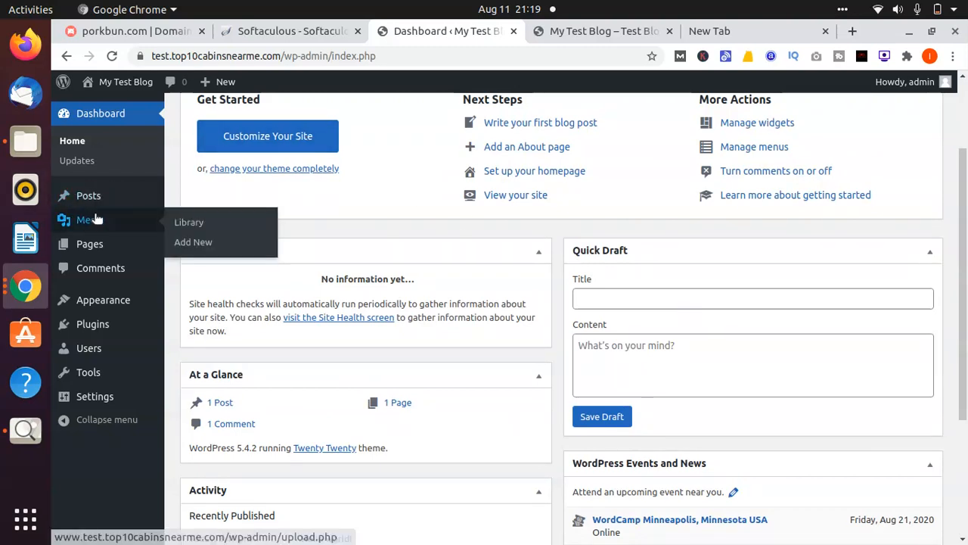
pyautogui.moveTo(79, 198)
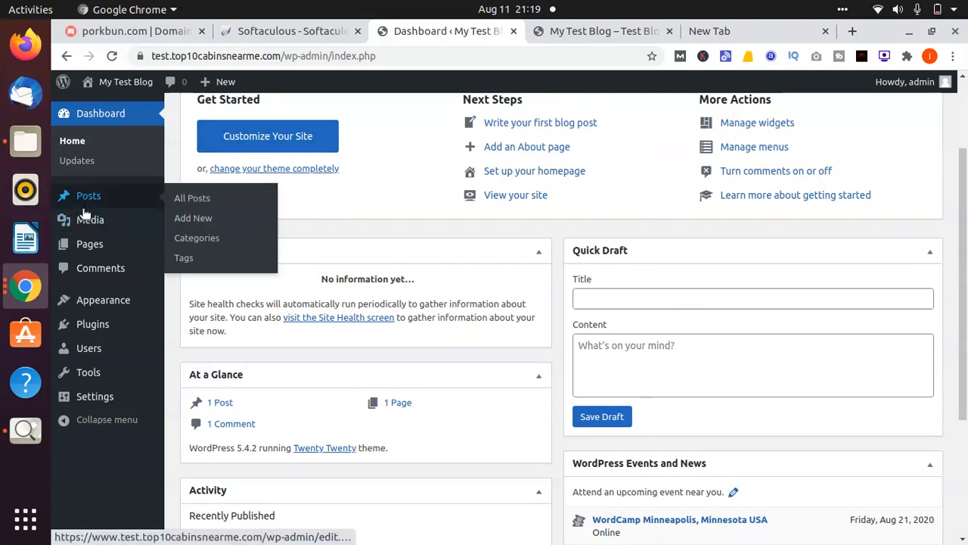
pyautogui.click(89, 245)
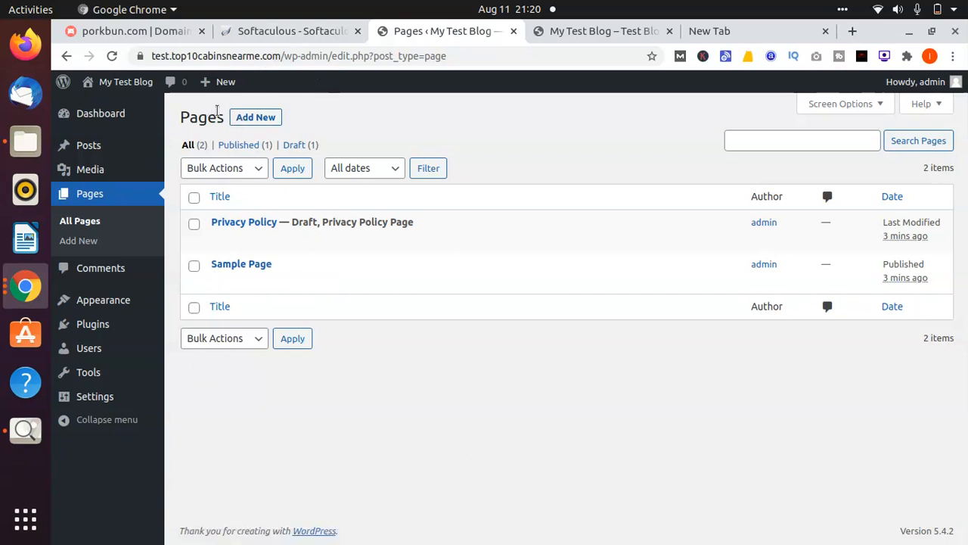
# Start a new page and close the live blog, empty and porkbun browser tabs
pyautogui.click(257, 118)
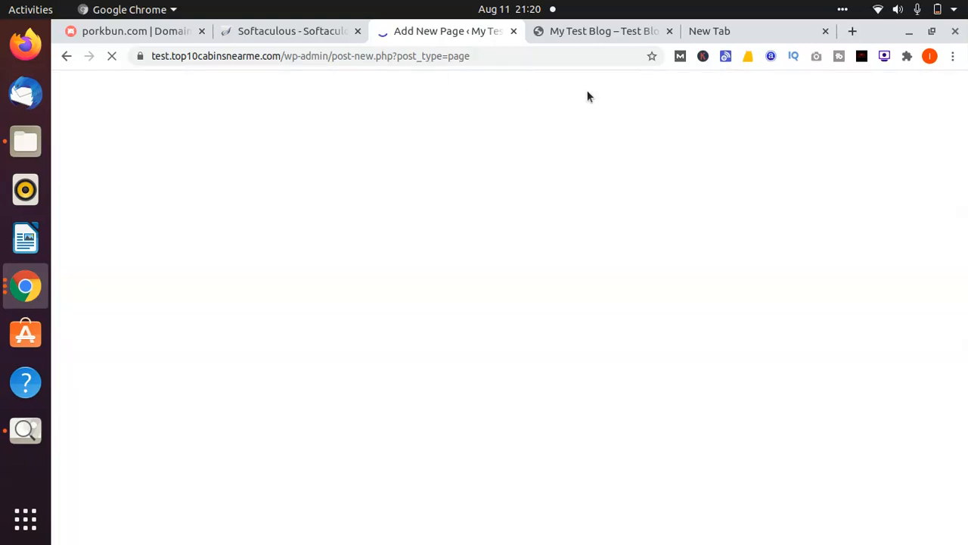
pyautogui.click(669, 31)
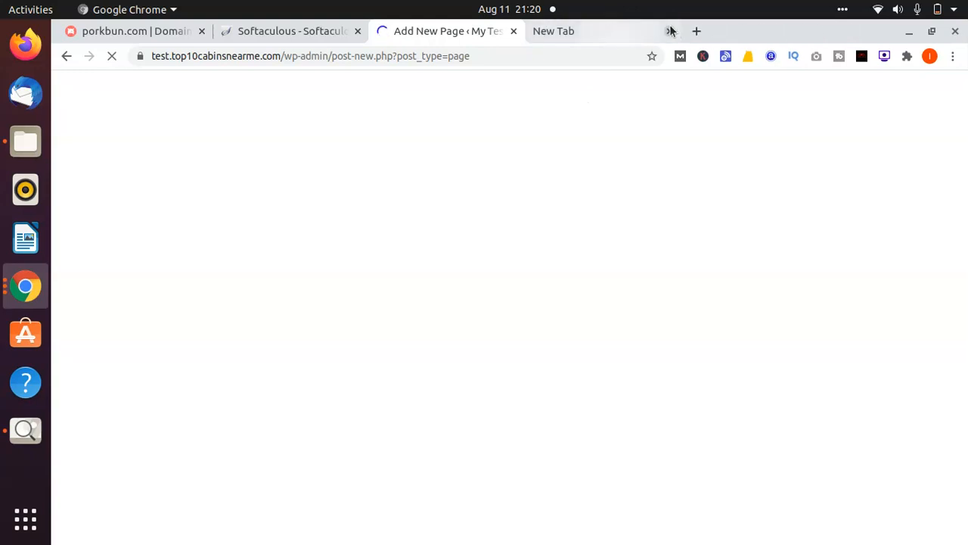
pyautogui.click(669, 31)
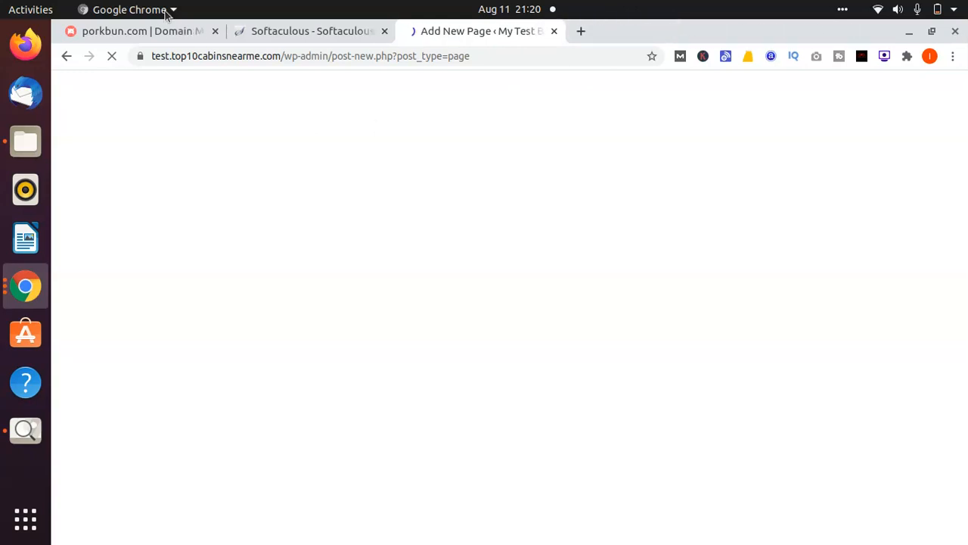
pyautogui.click(215, 31)
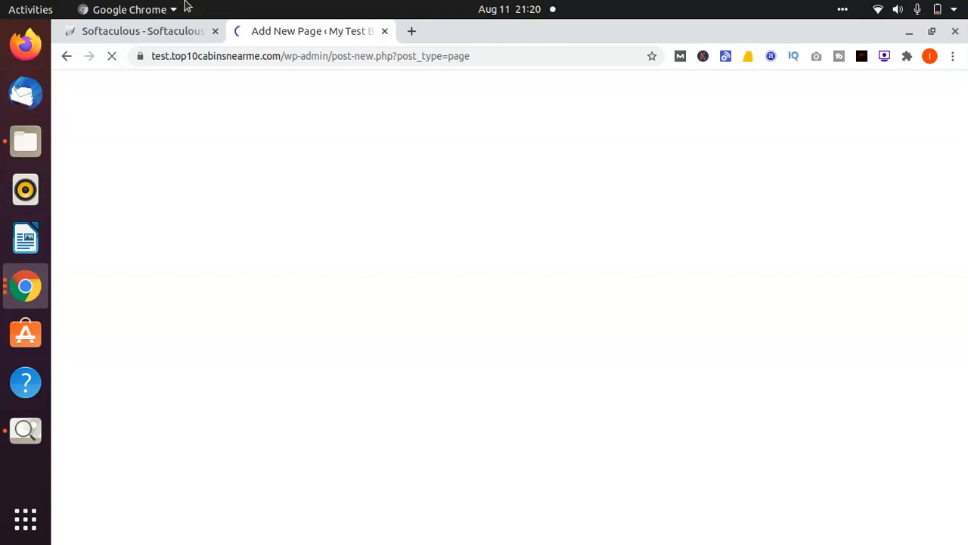
pyautogui.click(151, 29)
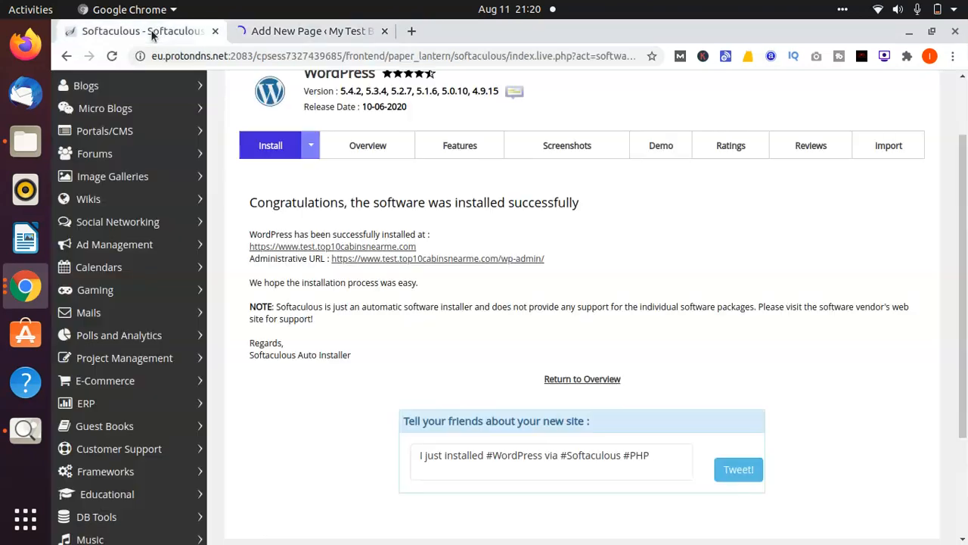
pyautogui.click(310, 32)
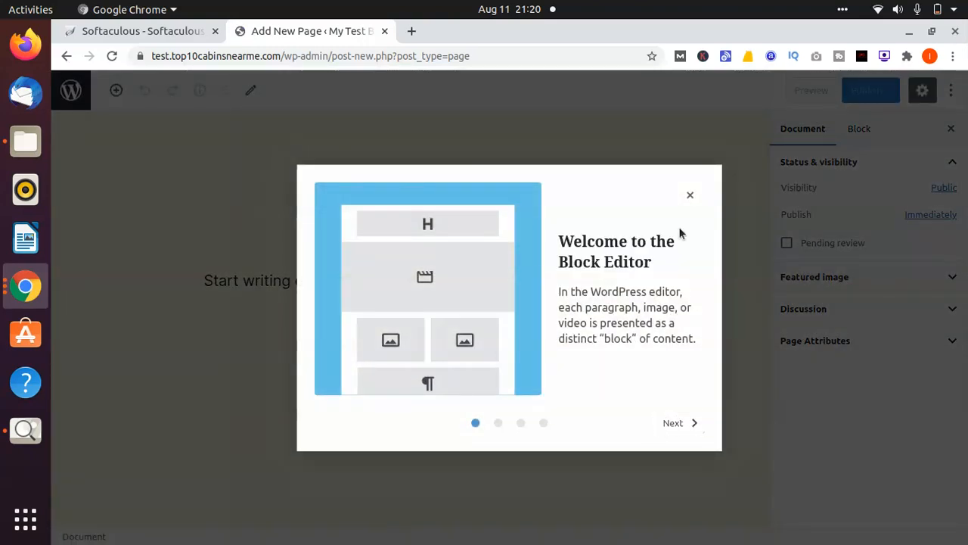
# Dismiss the welcome guide, title the new page 'Home' and publish it
pyautogui.click(690, 199)
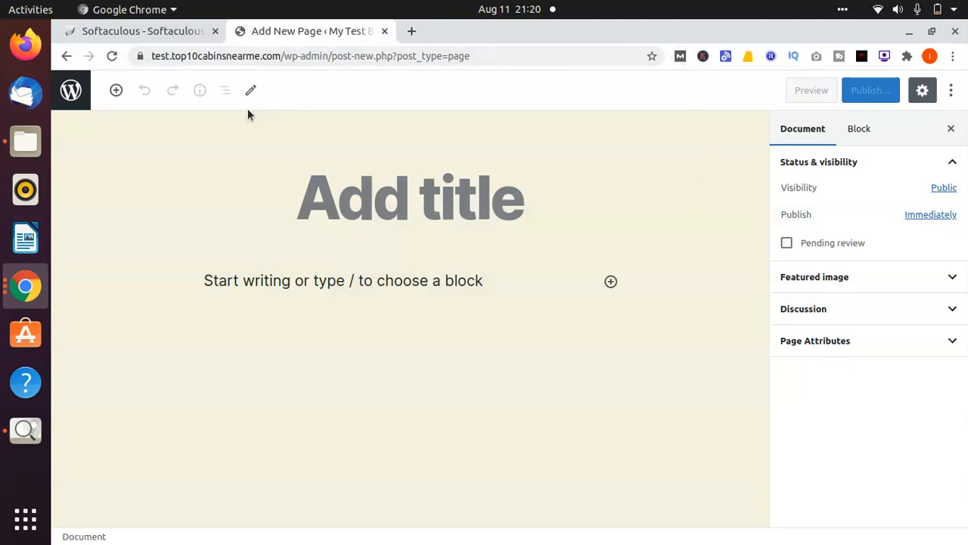
pyautogui.click(453, 209)
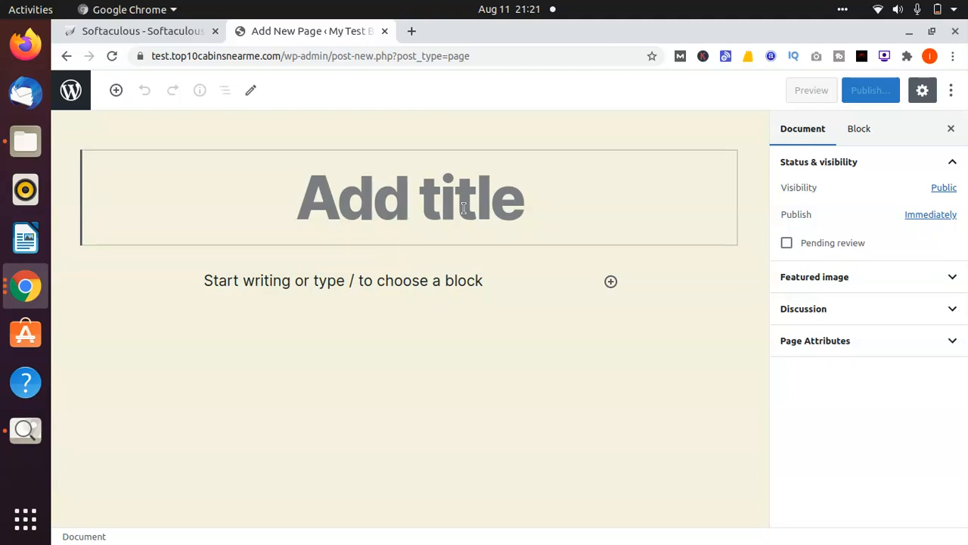
pyautogui.write('Conta')
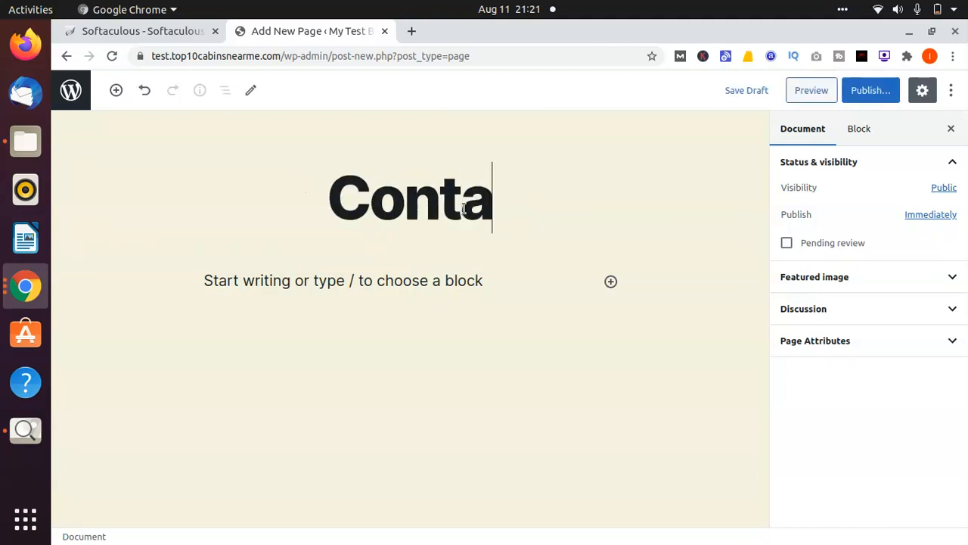
pyautogui.write('ct Us')
pyautogui.hotkey('ctrl', 'a')
pyautogui.press('BackSpace')
pyautogui.write('Home')
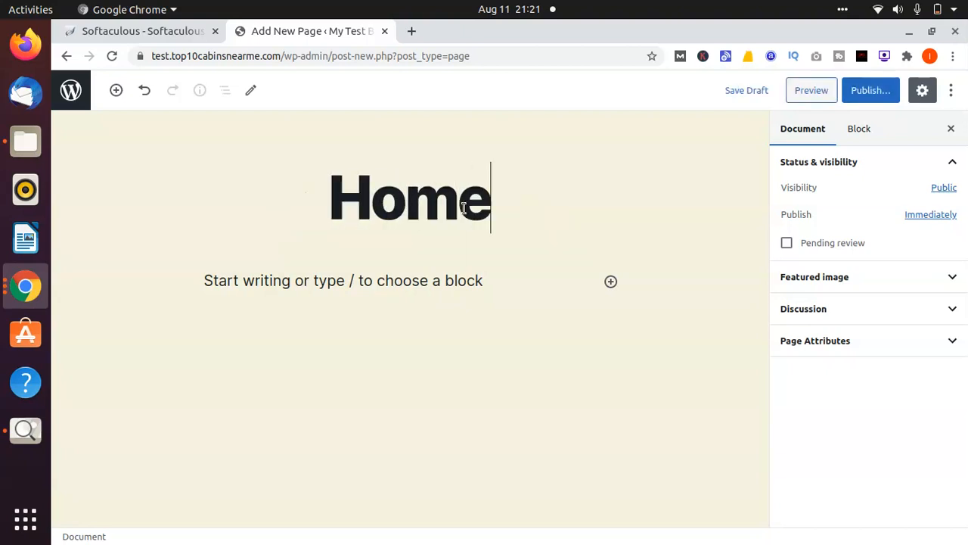
pyautogui.click(870, 97)
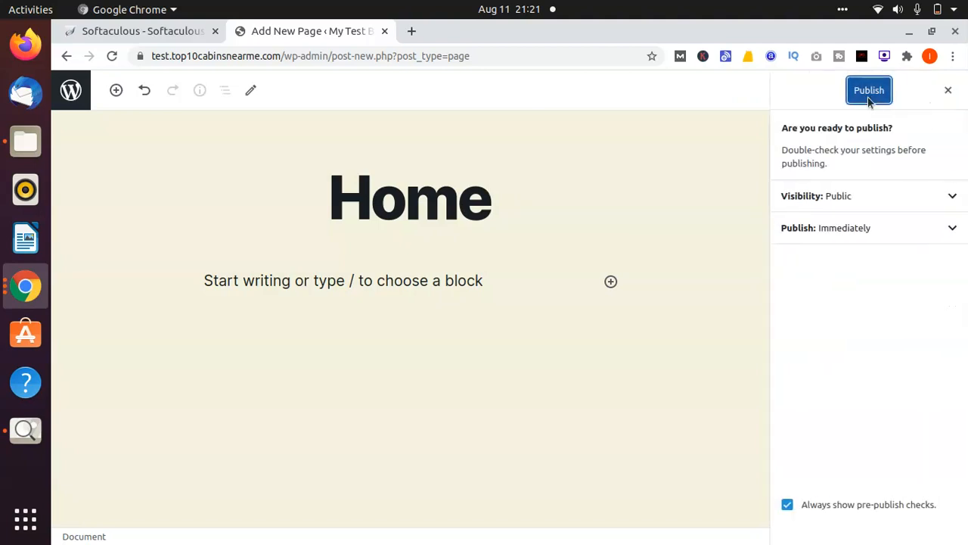
pyautogui.click(870, 91)
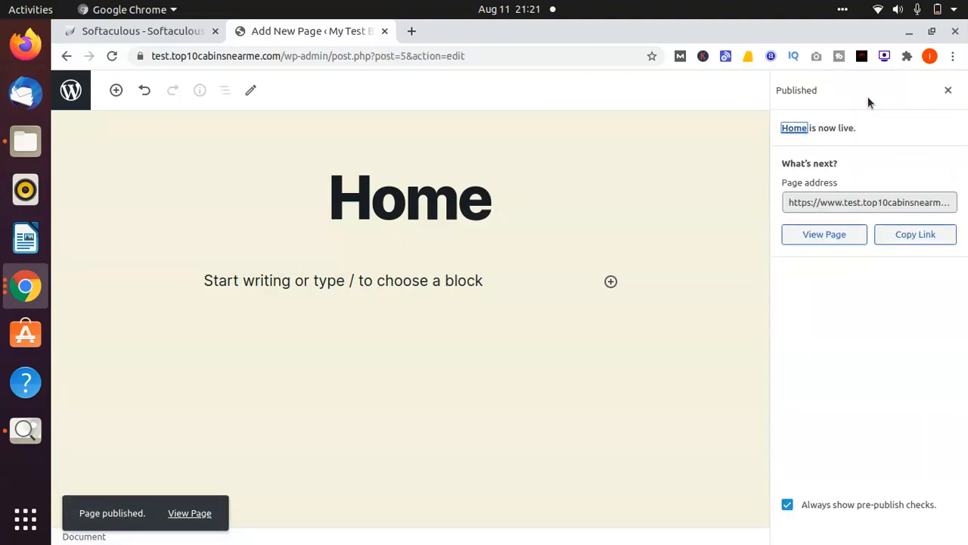
# Close the post-publish panel and leave the editor for the Pages list
pyautogui.click(950, 90)
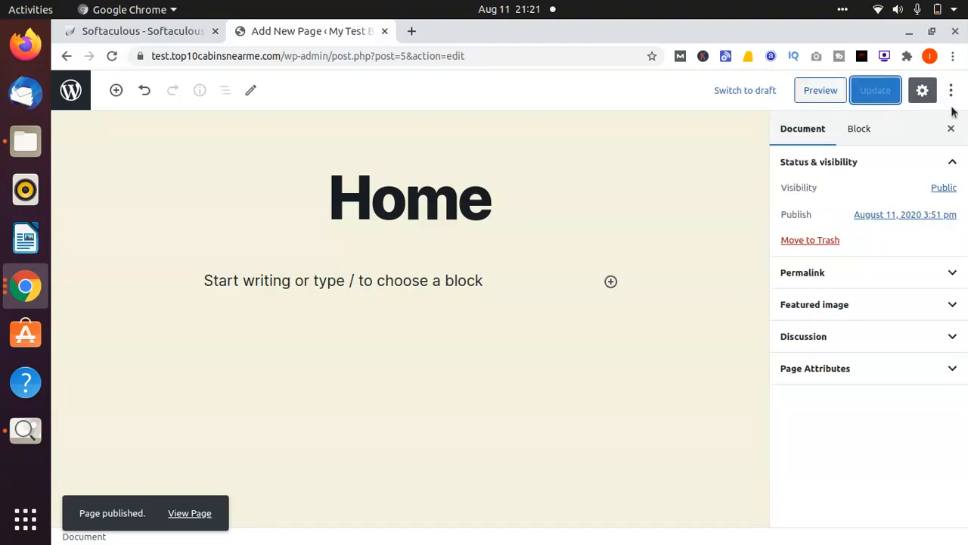
pyautogui.click(951, 90)
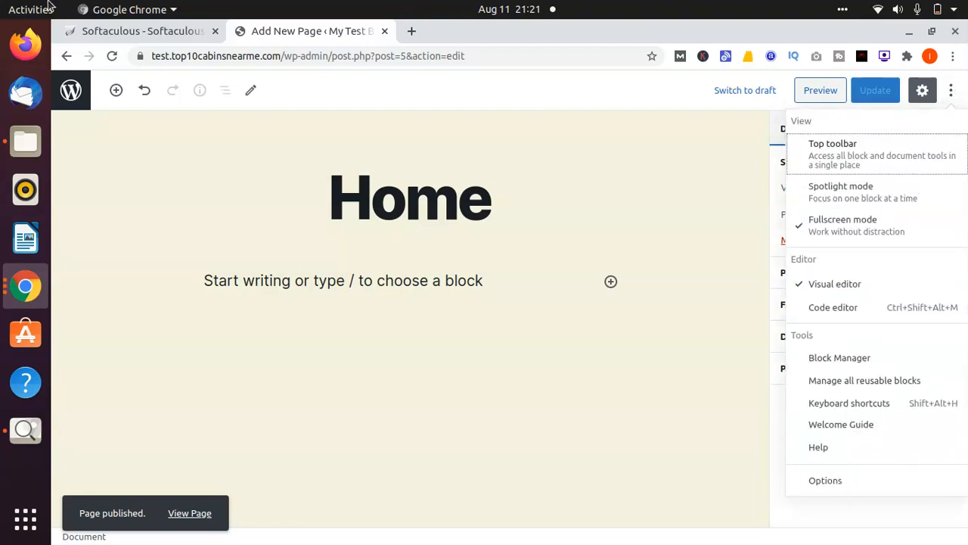
pyautogui.click(69, 91)
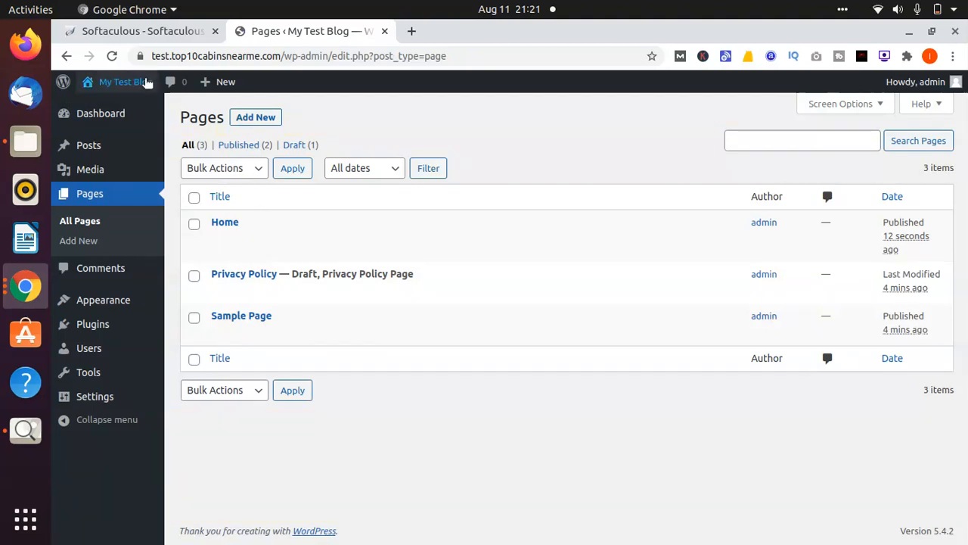
pyautogui.moveTo(139, 87)
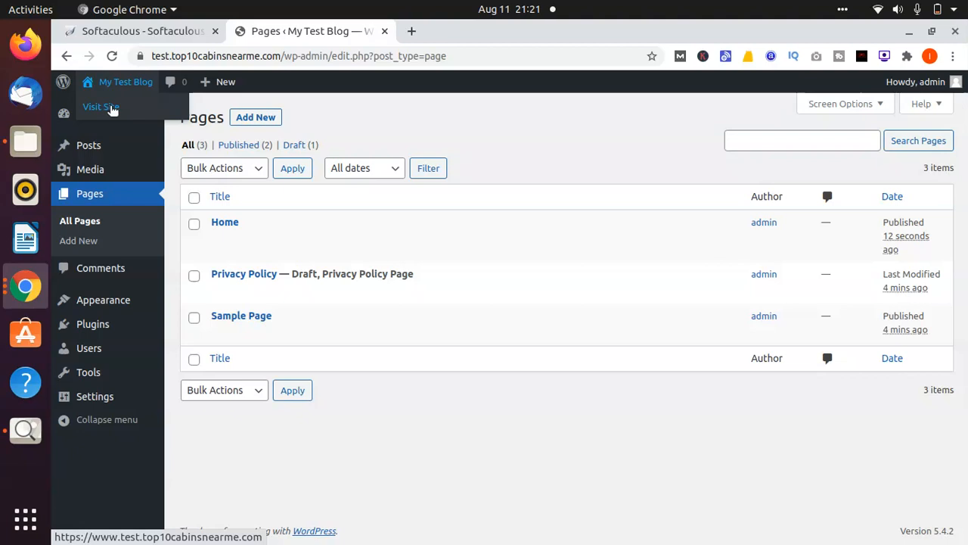
pyautogui.click(111, 108)
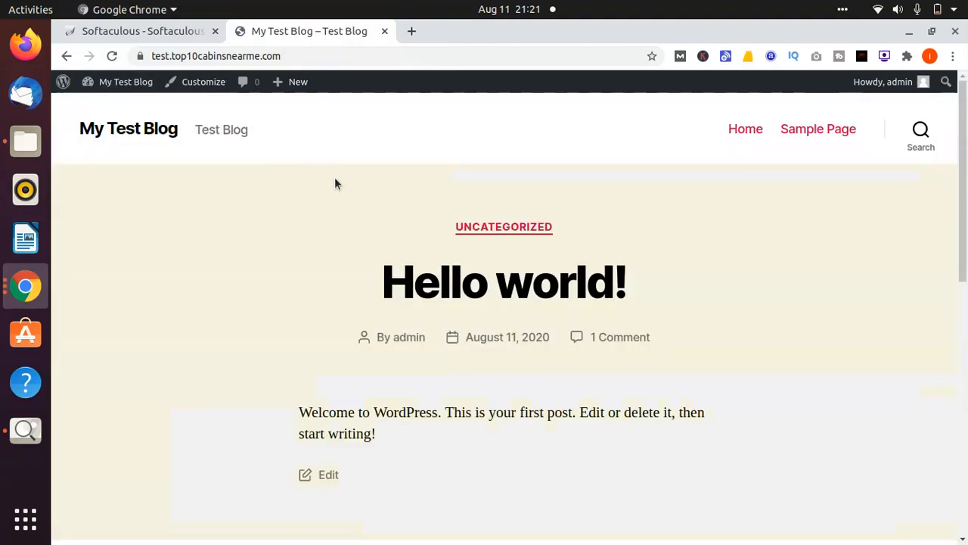
pyautogui.scroll(-10, 336, 182)
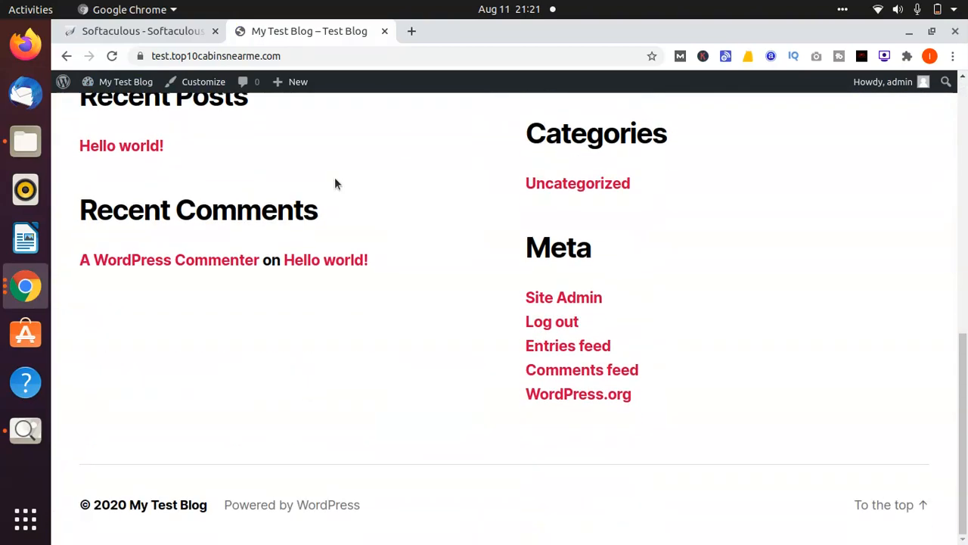
pyautogui.scroll(10, 336, 183)
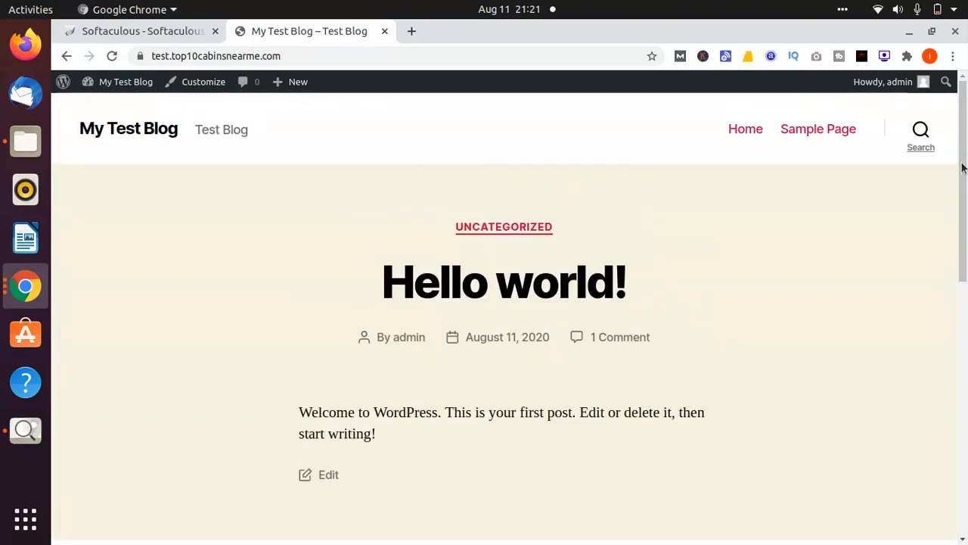
pyautogui.click(749, 132)
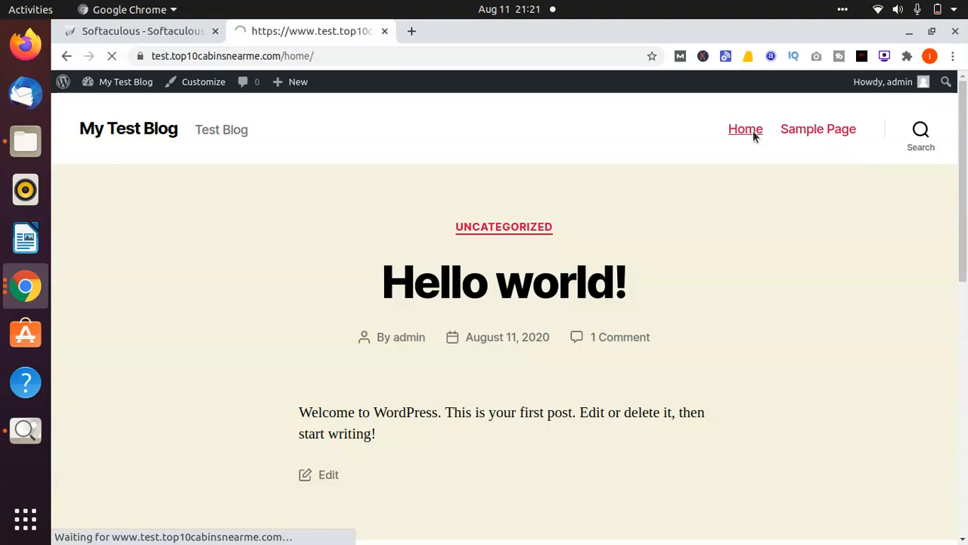
pyautogui.scroll(-1, 756, 133)
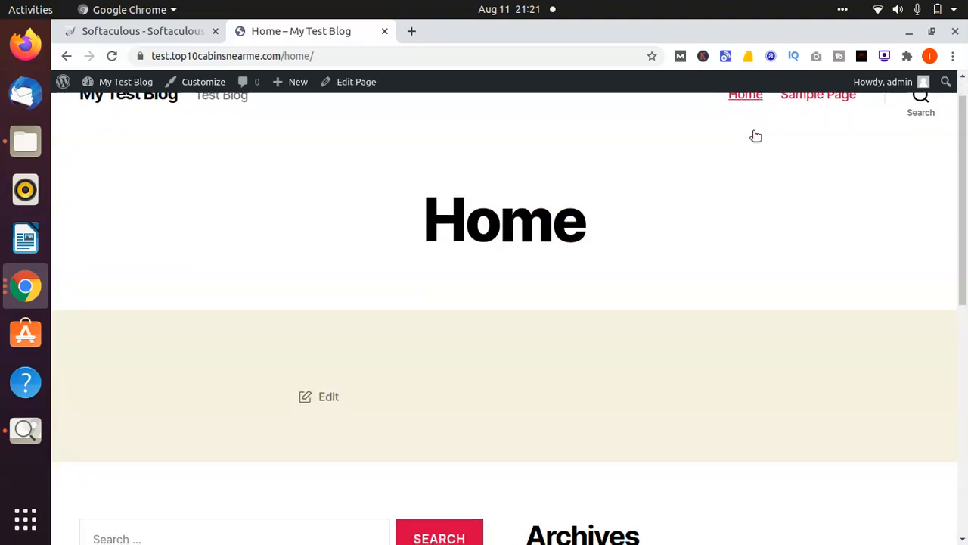
pyautogui.scroll(-12, 756, 135)
pyautogui.scroll(2, 756, 136)
pyautogui.scroll(10, 755, 135)
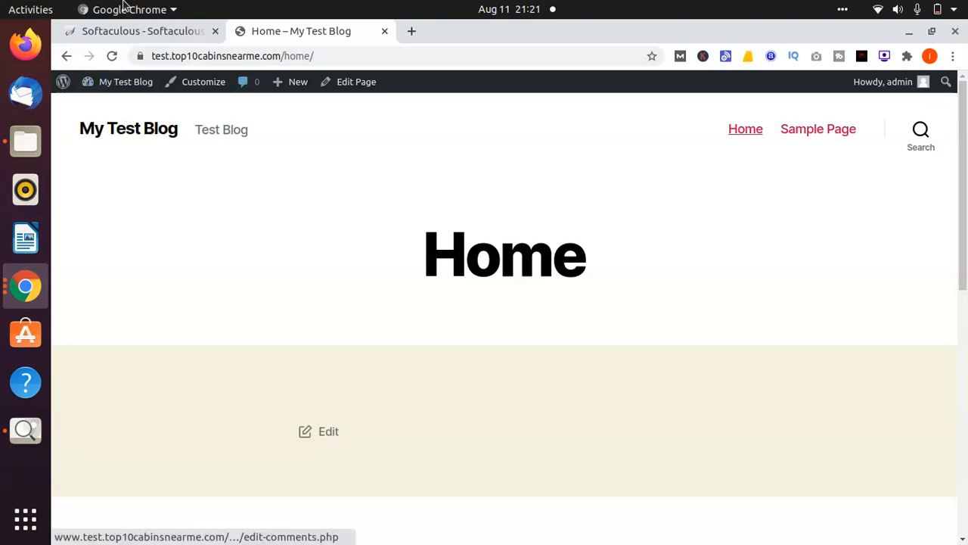
pyautogui.click(65, 57)
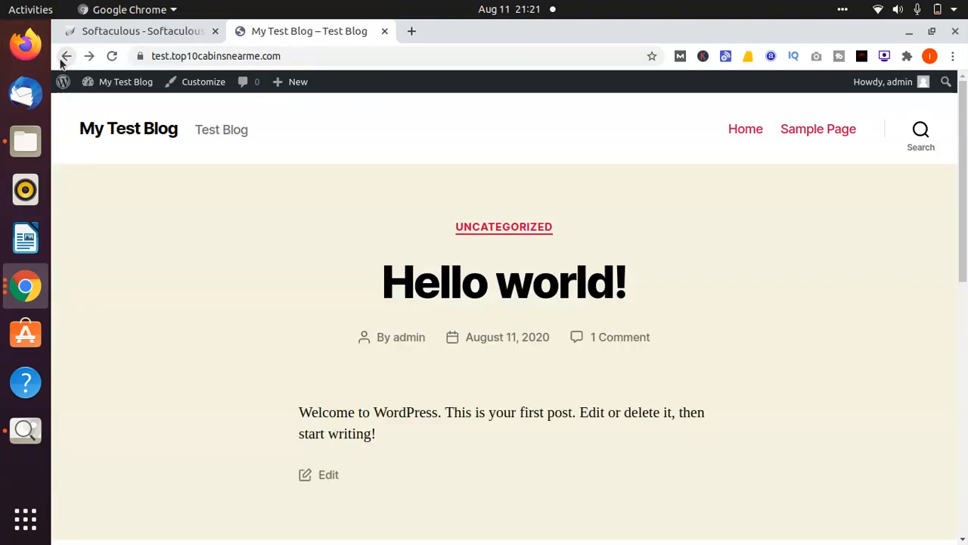
pyautogui.click(63, 57)
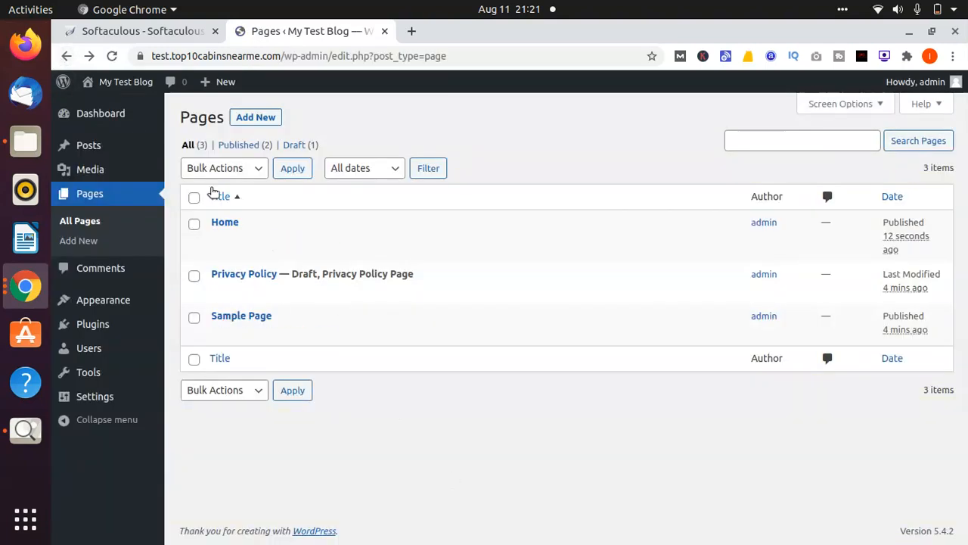
# Create a new page titled 'Contact Us' and publish it
pyautogui.click(252, 120)
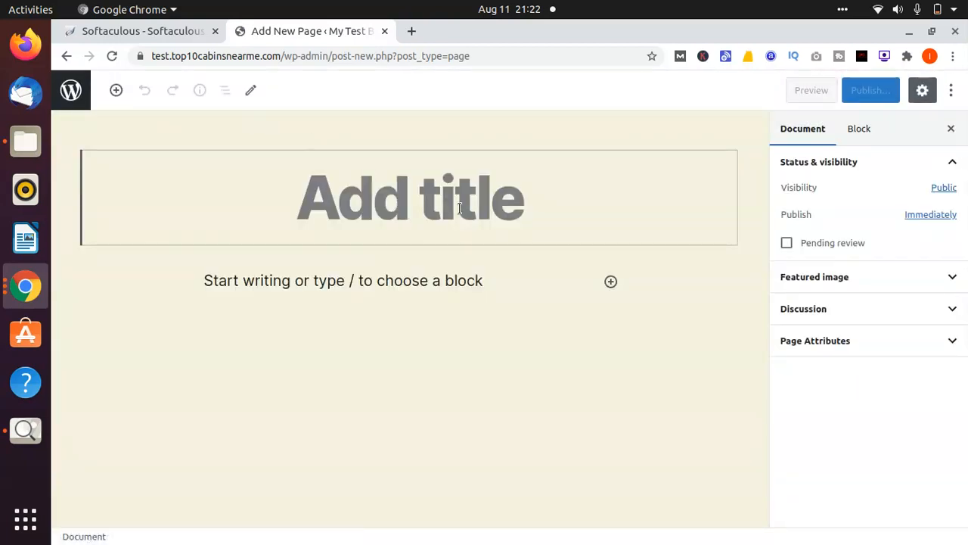
pyautogui.write('Contact Us')
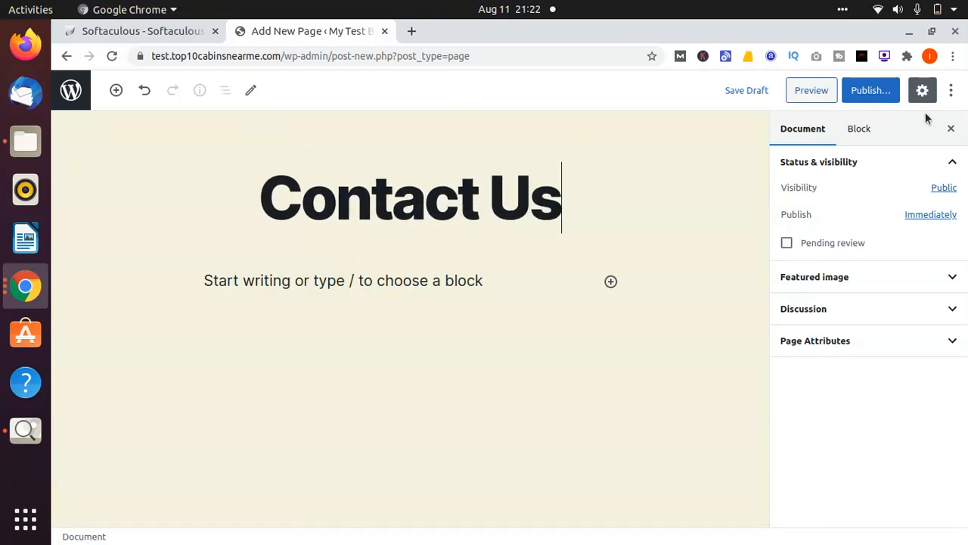
pyautogui.click(868, 98)
pyautogui.click(866, 98)
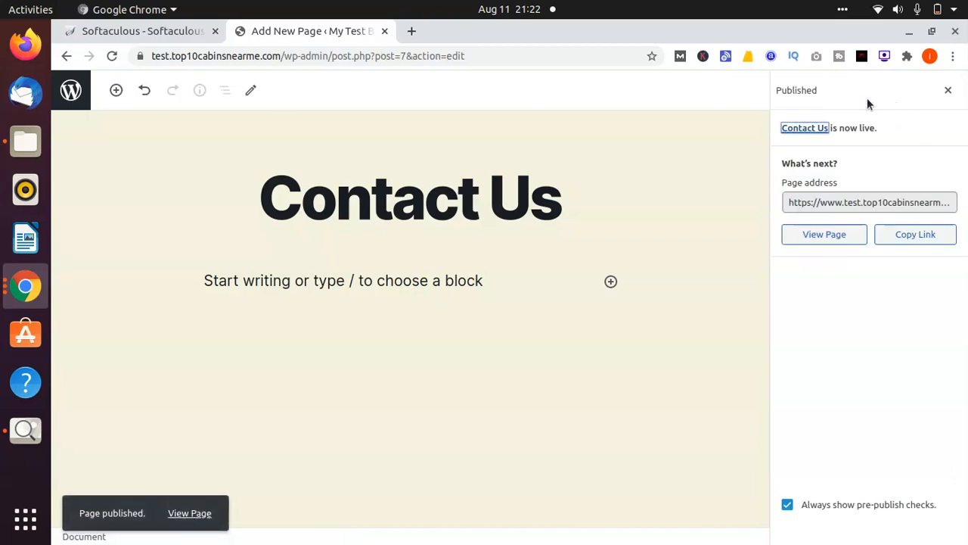
# View the live Contact Us page, then go back to the admin Pages list
pyautogui.click(822, 226)
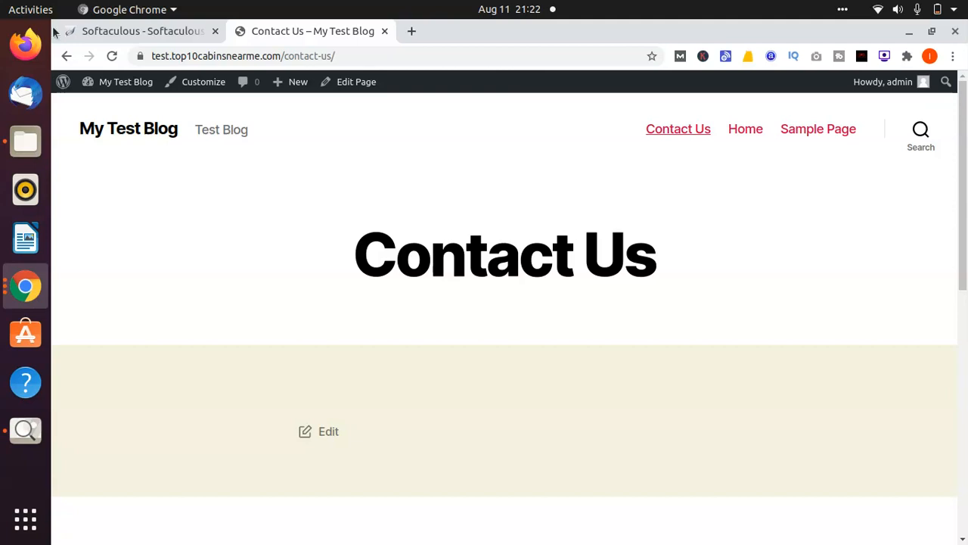
pyautogui.click(67, 58)
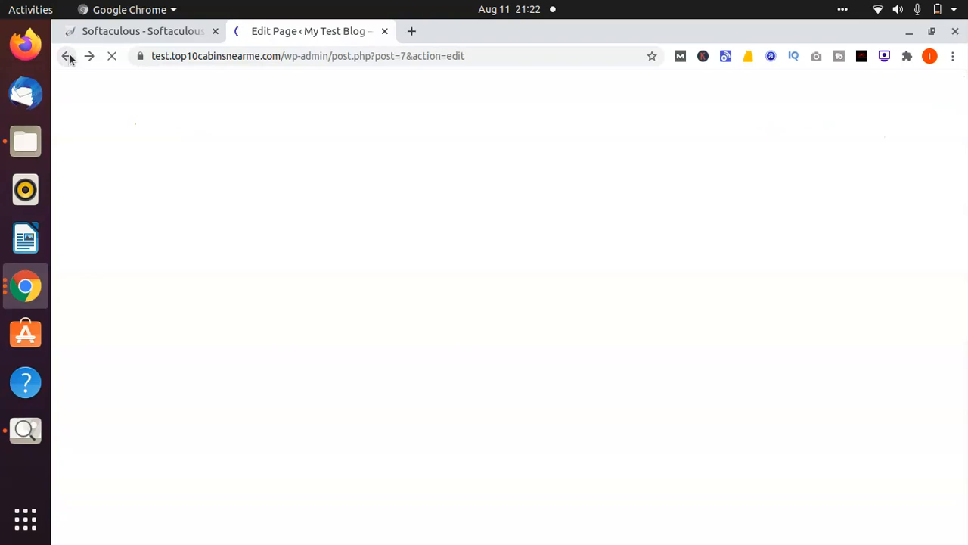
pyautogui.click(67, 57)
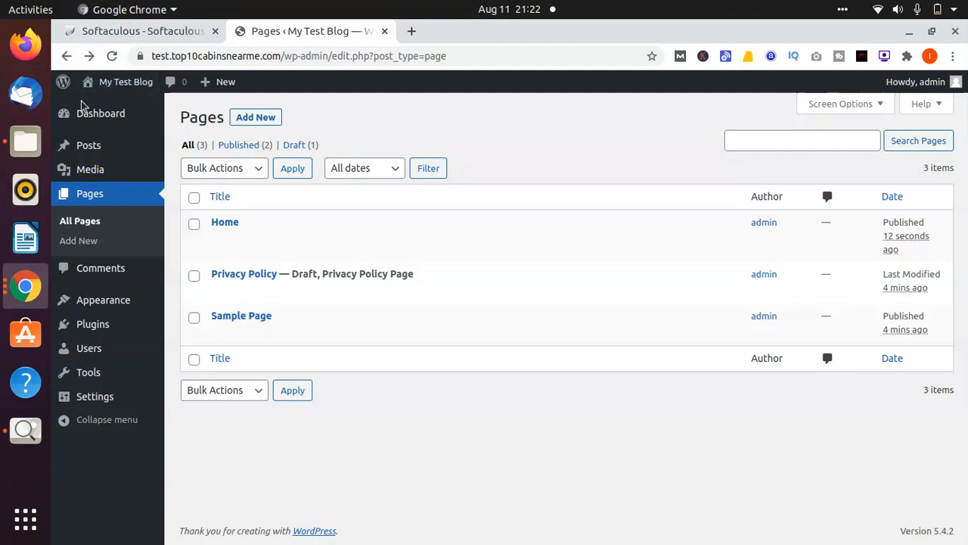
# Start a new post and title it 'Best Cabins In USA'
pyautogui.click(93, 148)
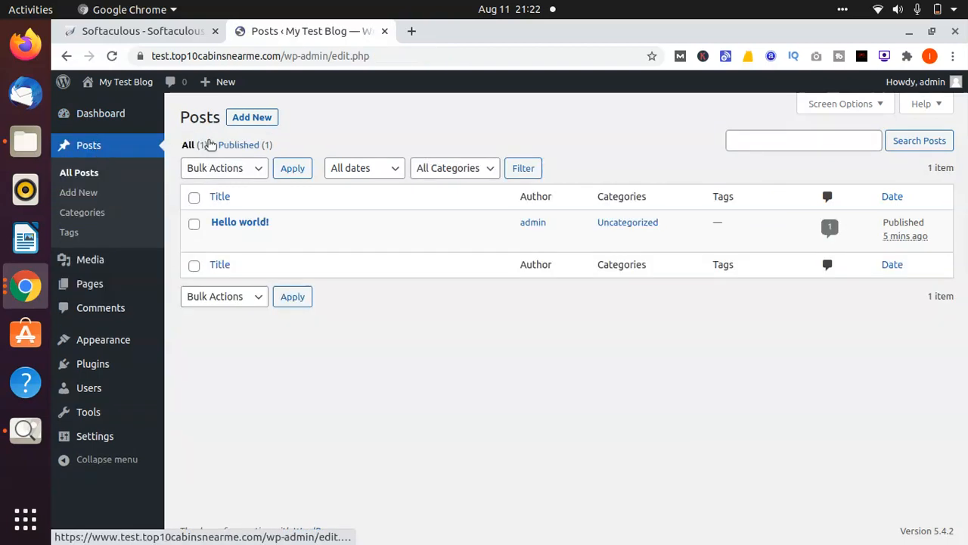
pyautogui.click(258, 118)
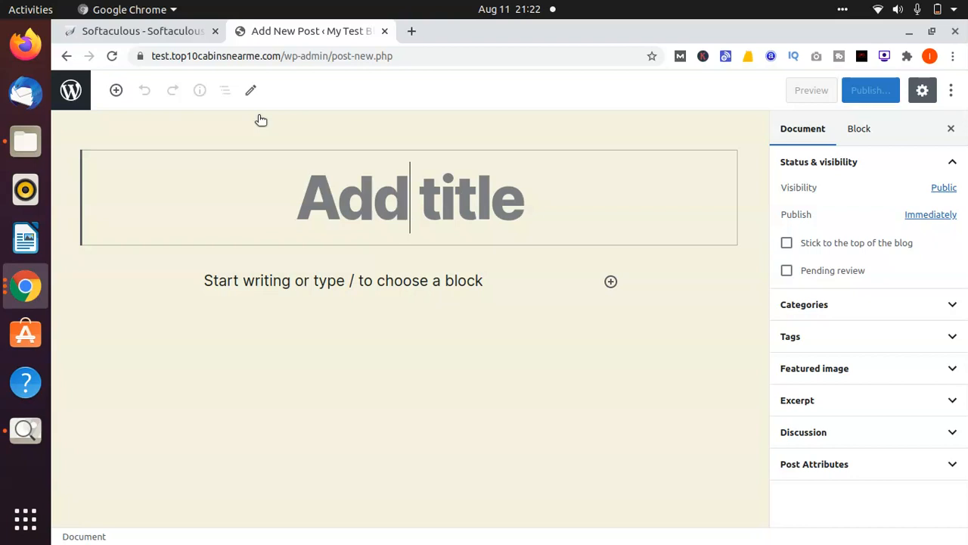
pyautogui.write('Best C')
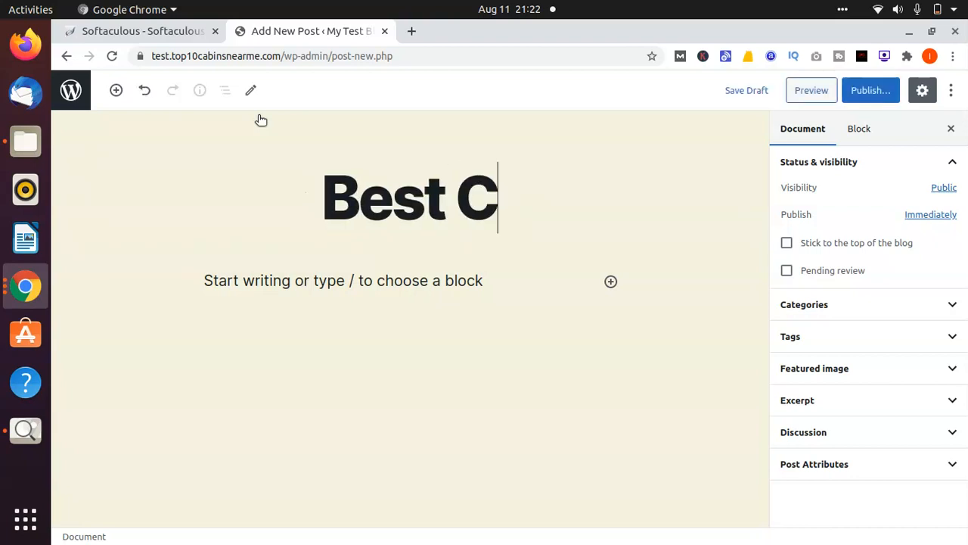
pyautogui.write('abins I')
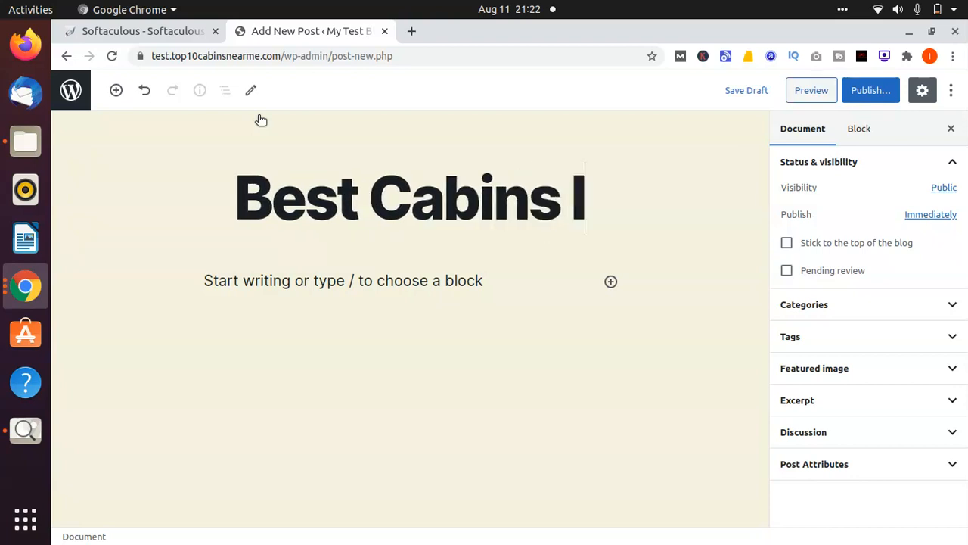
pyautogui.write('n Usa')
pyautogui.press('Left')
pyautogui.press('Left')
pyautogui.press('Right')
pyautogui.press('Right')
pyautogui.press('BackSpace')
pyautogui.press('BackSpace')
pyautogui.write('SA')
# Insert 'Vacation' so the title reads 'Best Vacation Cabins In USA'
pyautogui.press('Left')
pyautogui.press('Left')
pyautogui.press('Left')
pyautogui.press('Left')
pyautogui.press('Left')
pyautogui.press('Left')
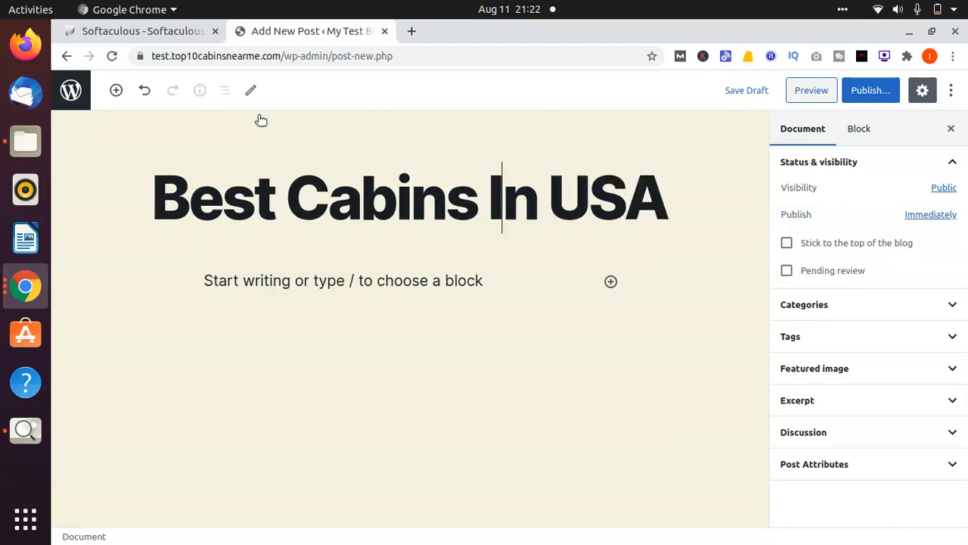
pyautogui.press('Left')
pyautogui.press('Left')
pyautogui.press('Left')
pyautogui.press('Left')
pyautogui.press('Left')
pyautogui.press('Left')
pyautogui.press('Left')
pyautogui.press('Left')
pyautogui.write('C')
pyautogui.press('BackSpace')
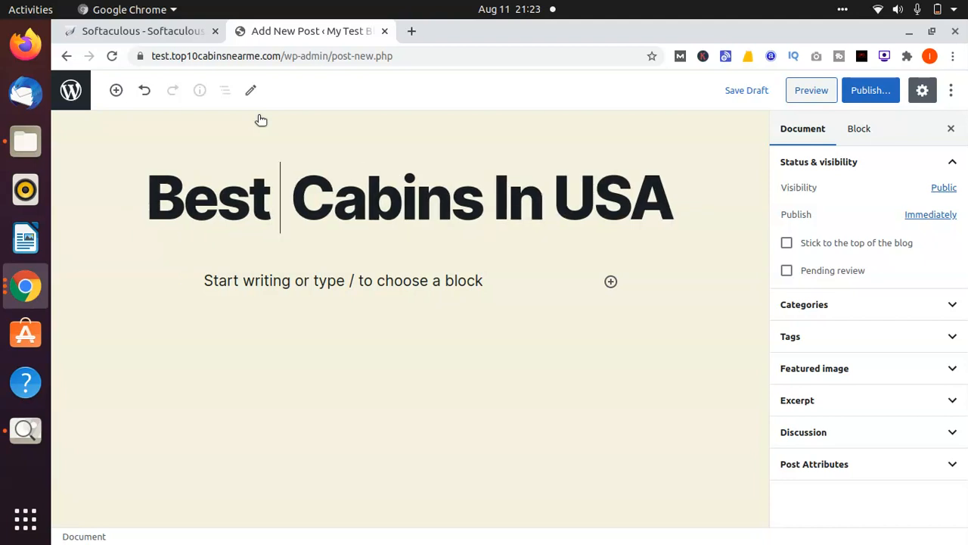
pyautogui.write('Vaction')
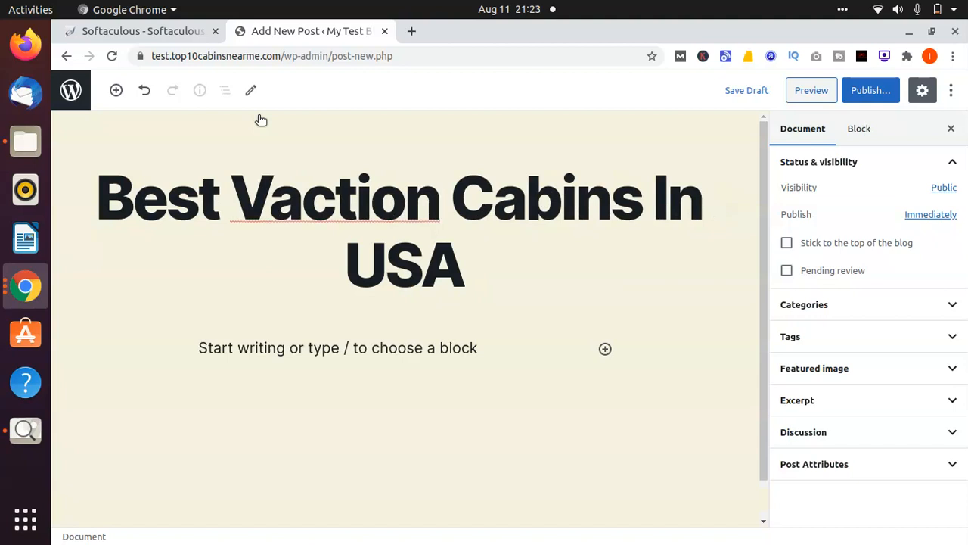
pyautogui.press('BackSpace')
pyautogui.press('BackSpace')
pyautogui.press('BackSpace')
pyautogui.press('BackSpace')
pyautogui.write('at')
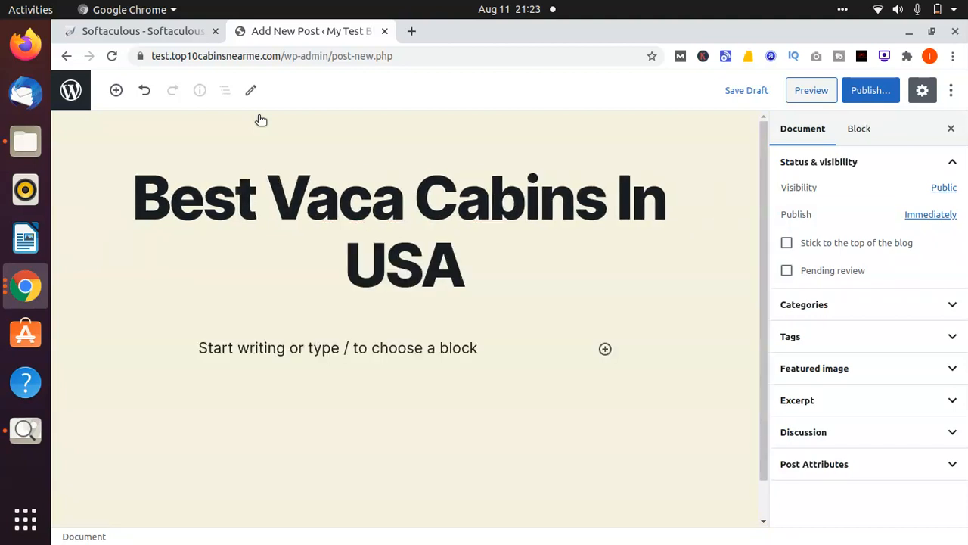
pyautogui.write('ion')
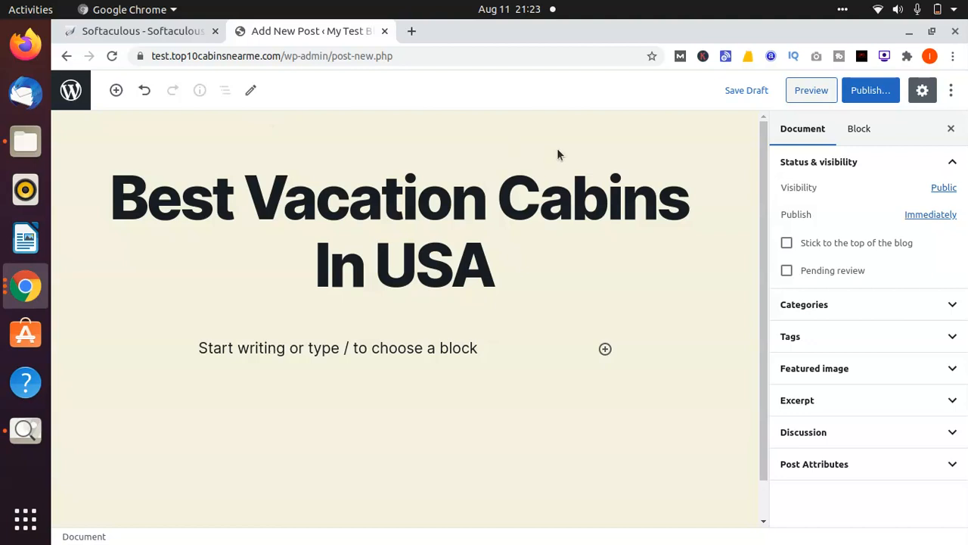
# Publish the post and open its live page
pyautogui.click(870, 96)
pyautogui.click(869, 90)
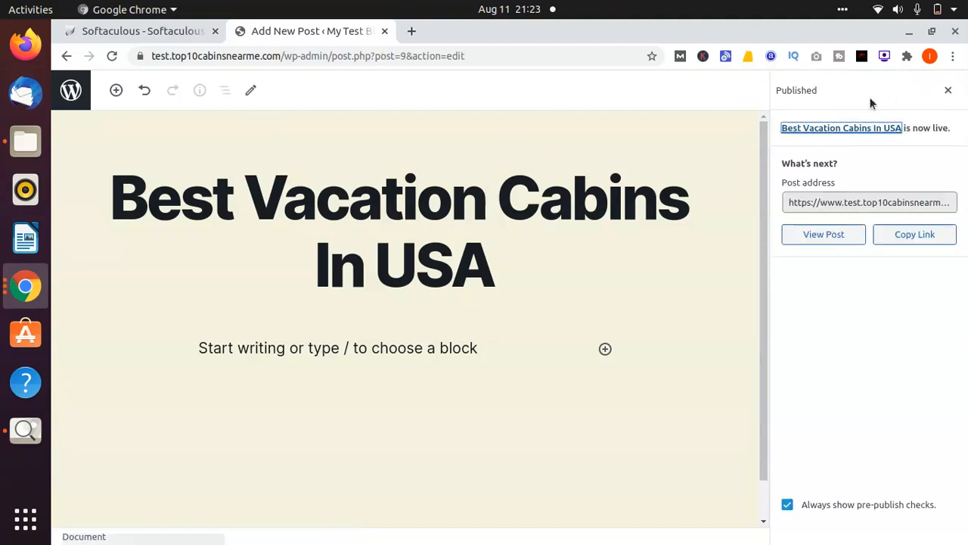
pyautogui.click(838, 235)
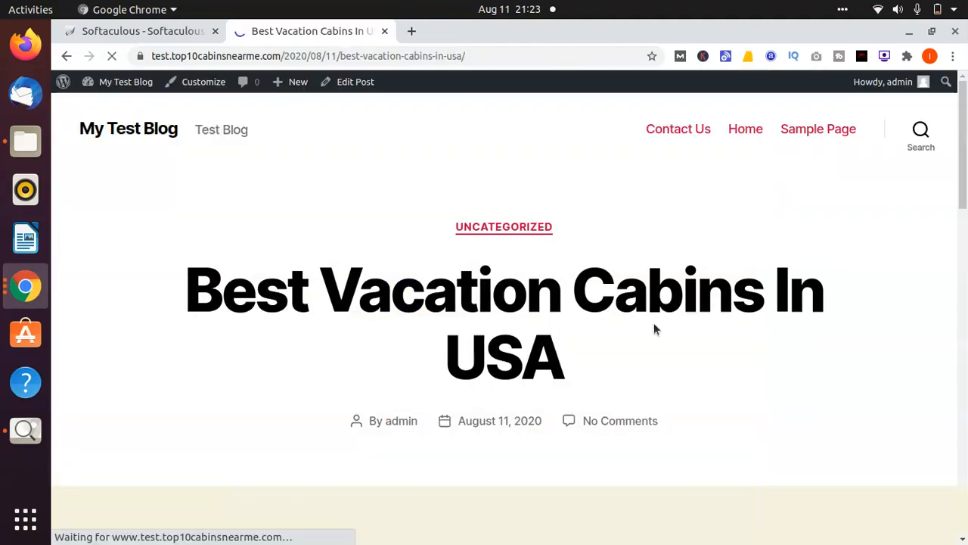
# Scroll through the live Best Vacation Cabins post, then return to the admin Posts list
pyautogui.scroll(-10, 653, 323)
pyautogui.scroll(3, 654, 323)
pyautogui.scroll(8, 654, 330)
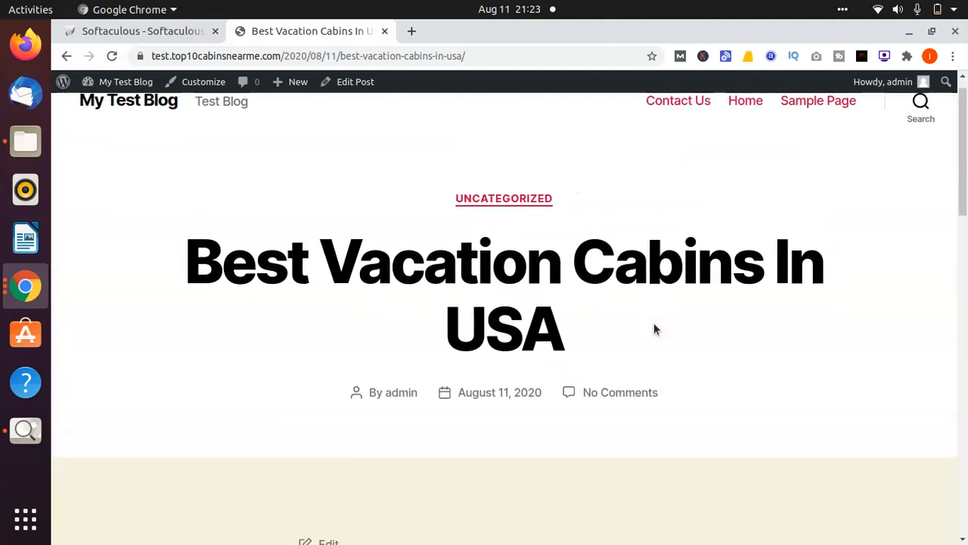
pyautogui.scroll(-5, 654, 329)
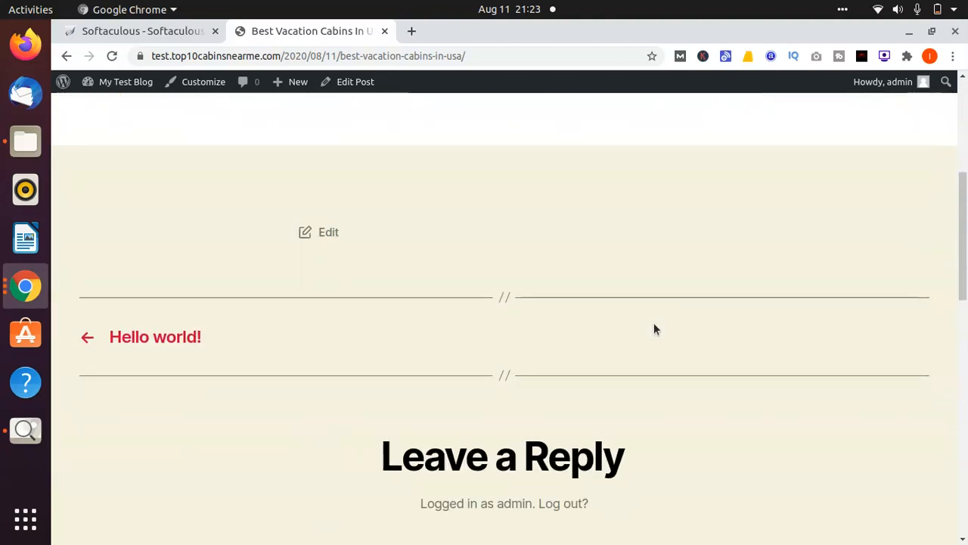
pyautogui.moveTo(655, 329); pyautogui.dragTo(23, 141)
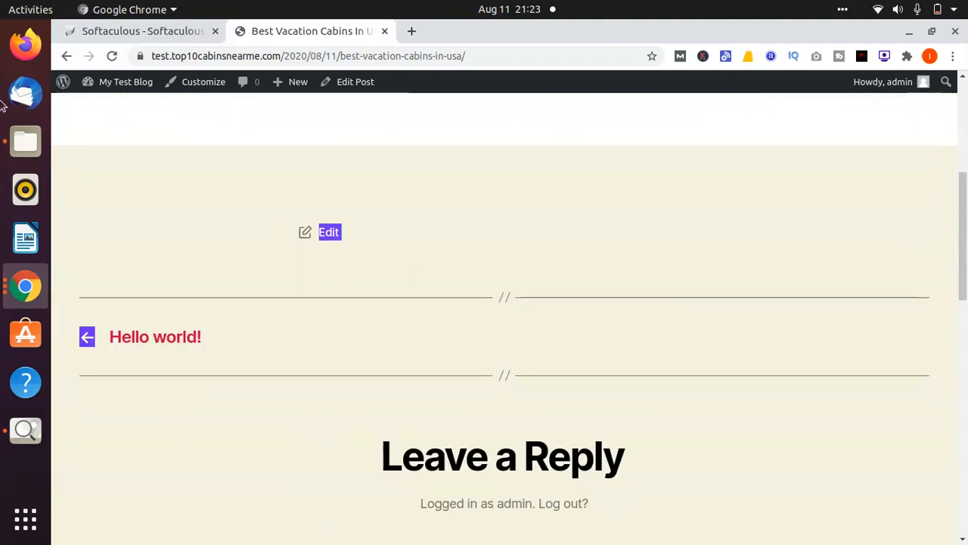
pyautogui.click(67, 58)
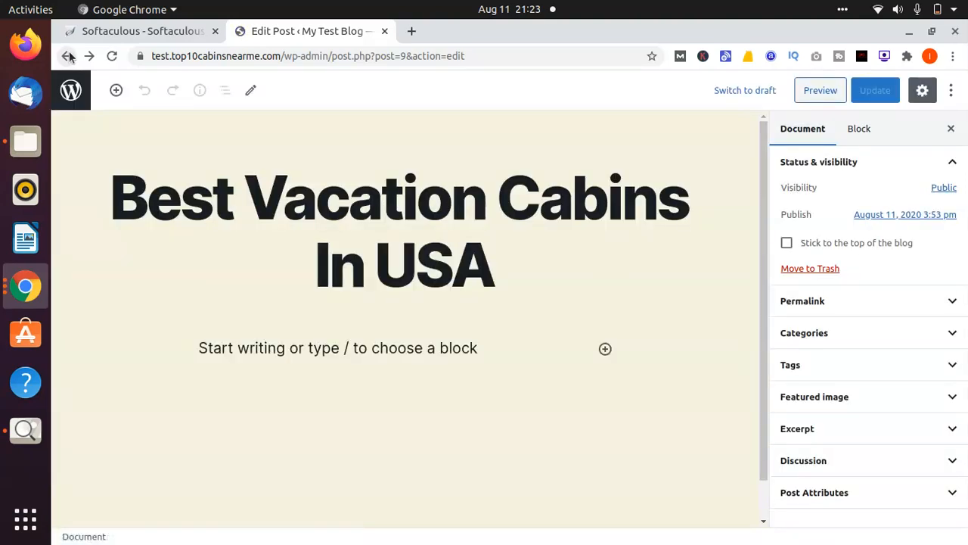
pyautogui.click(71, 90)
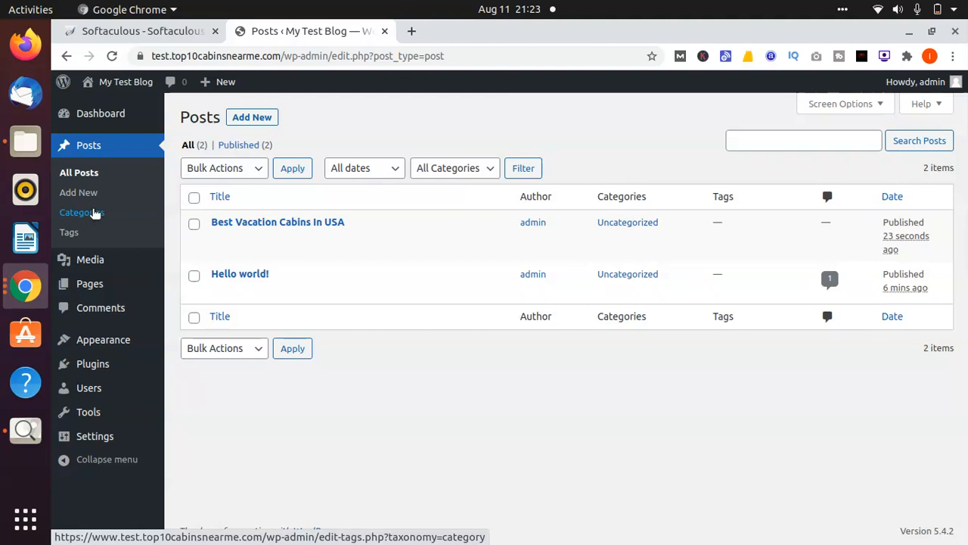
# On the Categories screen, add the category Travel with slug 'travel'
pyautogui.click(95, 212)
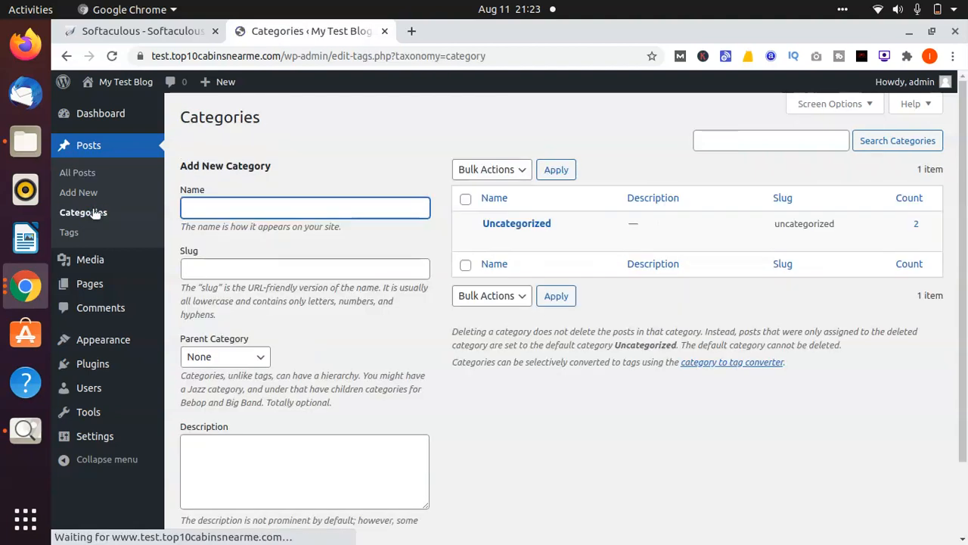
pyautogui.click(359, 145)
pyautogui.moveTo(525, 229)
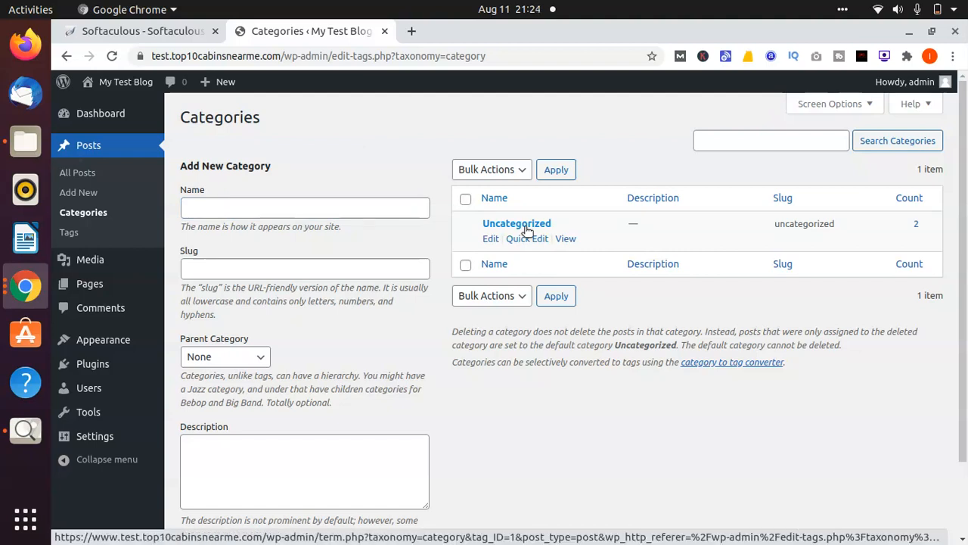
pyautogui.click(387, 210)
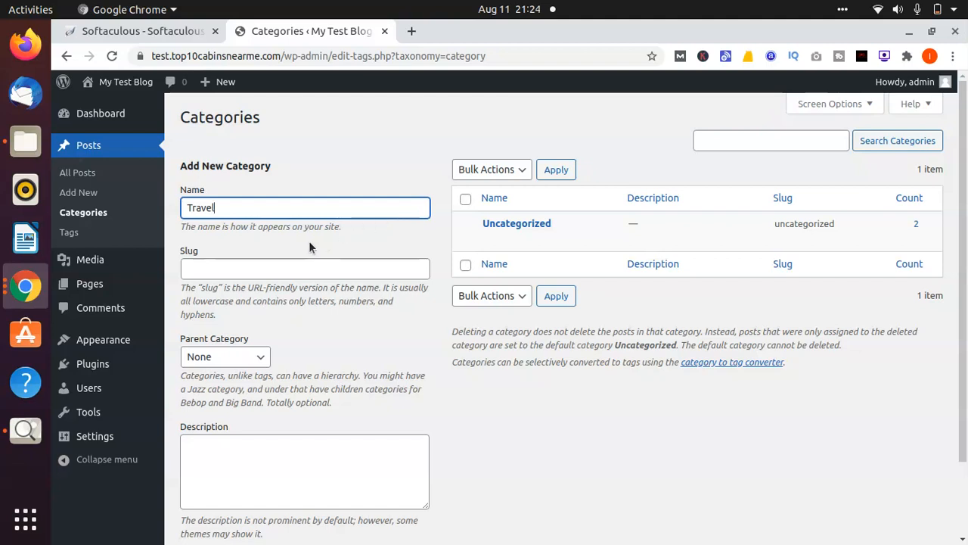
pyautogui.click(264, 270)
pyautogui.write('travel')
pyautogui.click(316, 364)
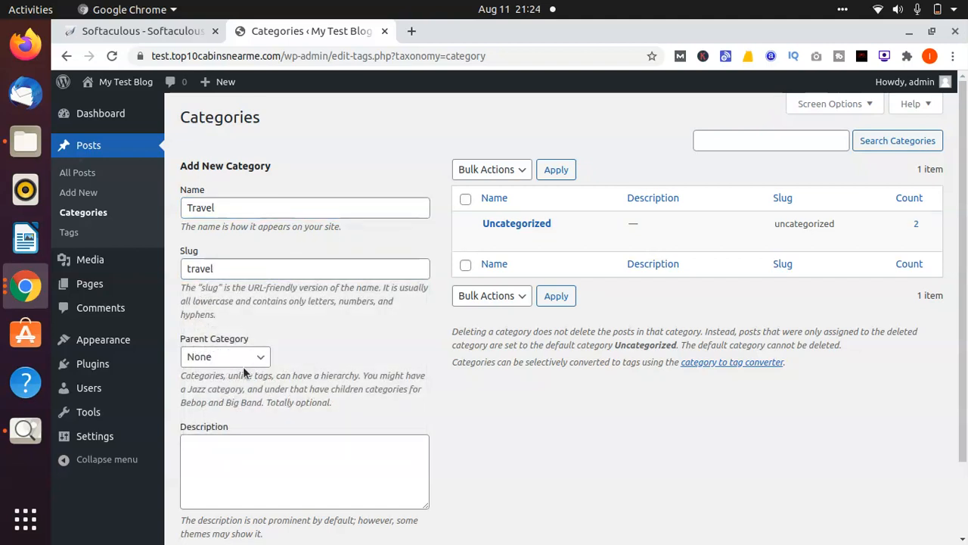
pyautogui.scroll(-2, 403, 385)
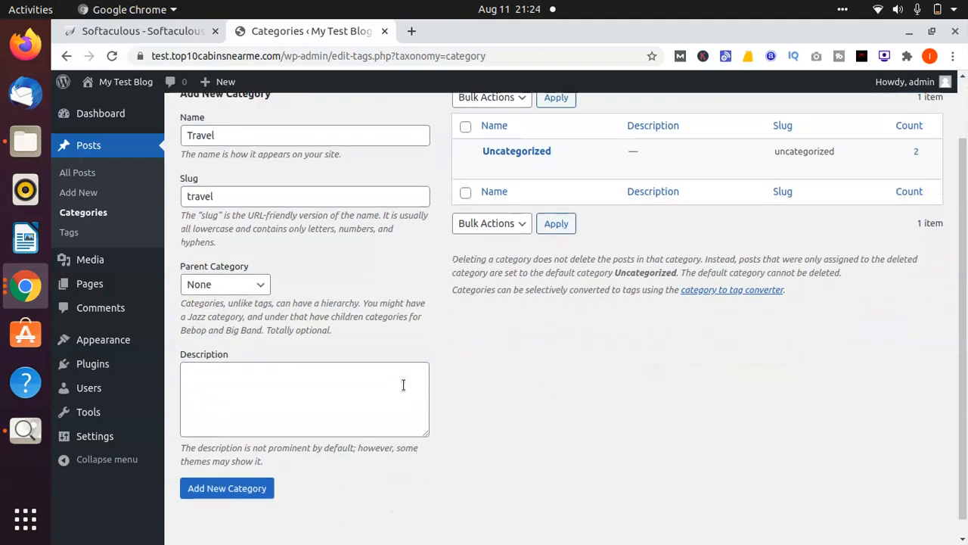
pyautogui.click(223, 469)
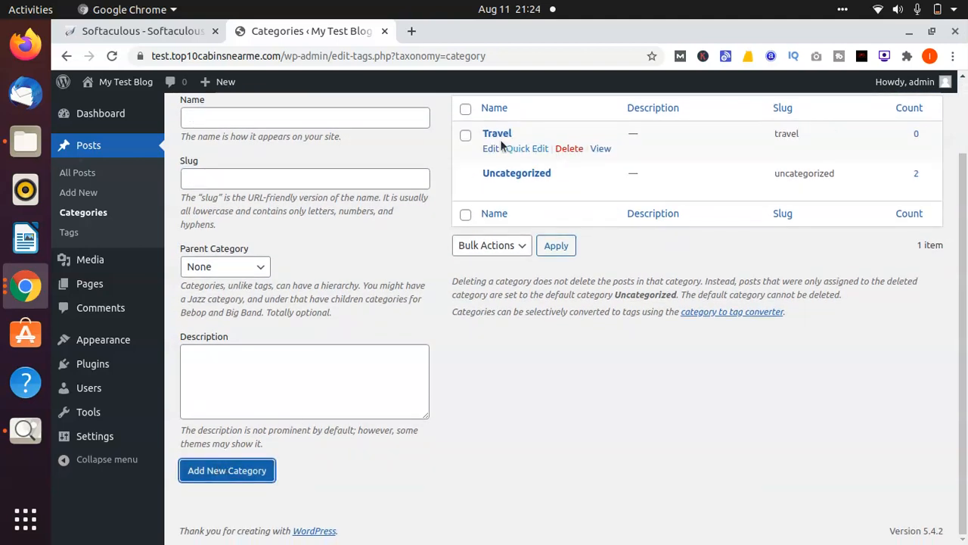
# On the Tags screen, add a tag named Travel with a Trav slug
pyautogui.click(69, 232)
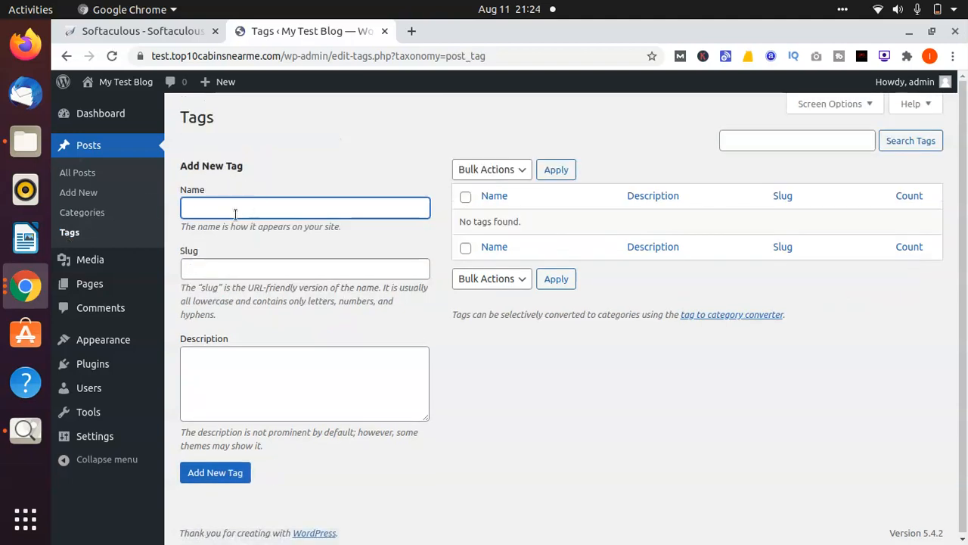
pyautogui.write('Travel')
pyautogui.press('Tab')
pyautogui.write('Trav')
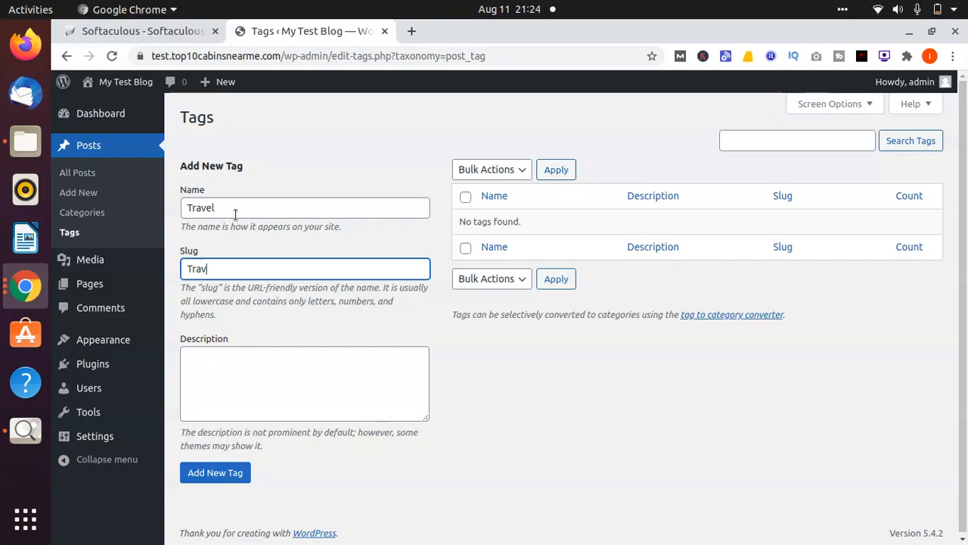
pyautogui.click(215, 472)
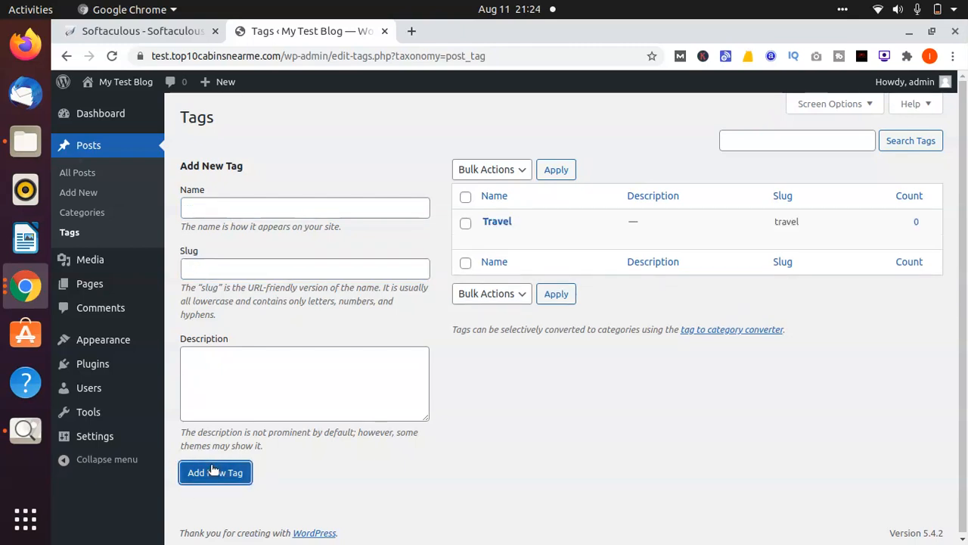
pyautogui.click(286, 131)
# Open the empty Media Library and show the Chrome window previews from the dock
pyautogui.click(123, 261)
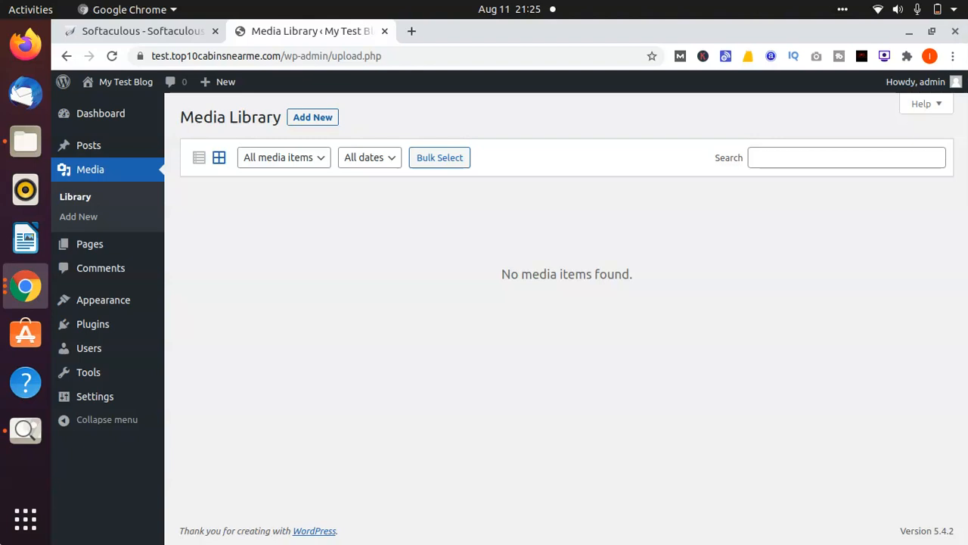
pyautogui.click(25, 286)
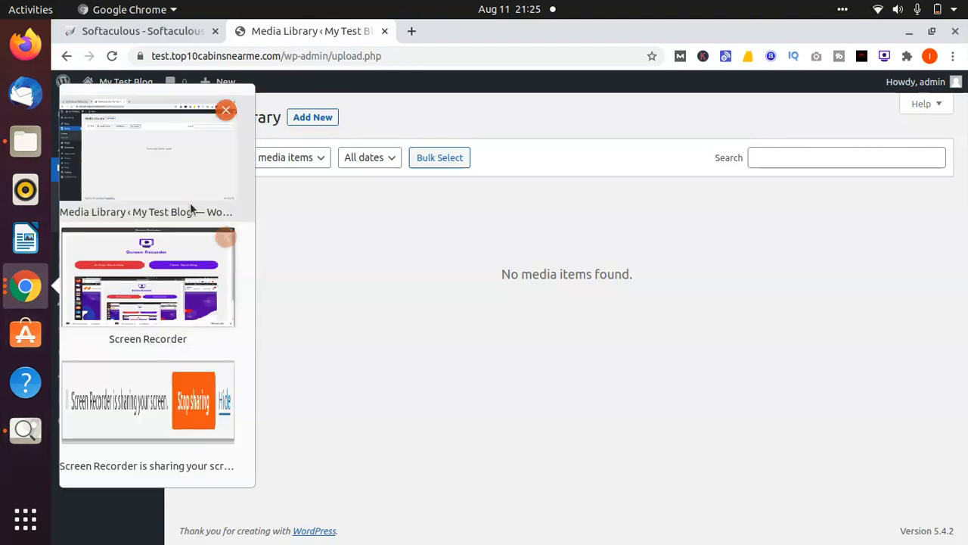